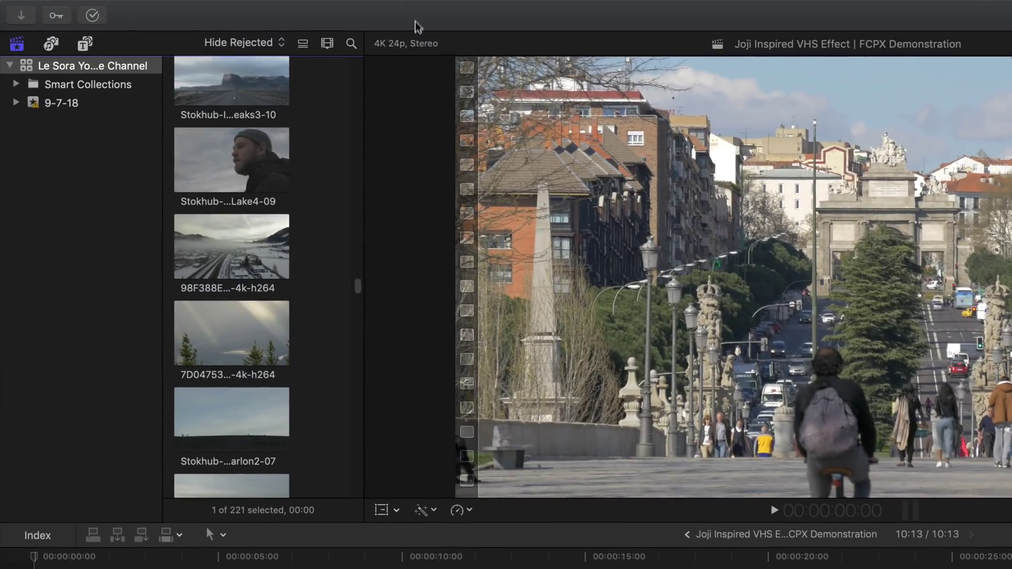
Step: Switch Final Cut Pro to the Color & Effects workspace
{"action": "mouse_move", "coordinate": [256, 2]}
{"action": "left_click", "coordinate": [420, 9]}
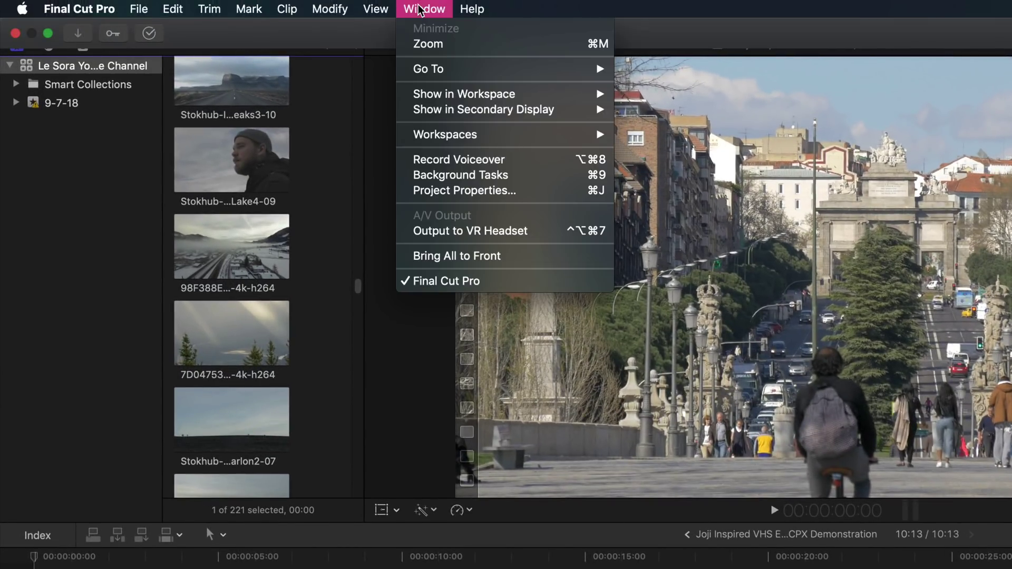
{"action": "mouse_move", "coordinate": [483, 135]}
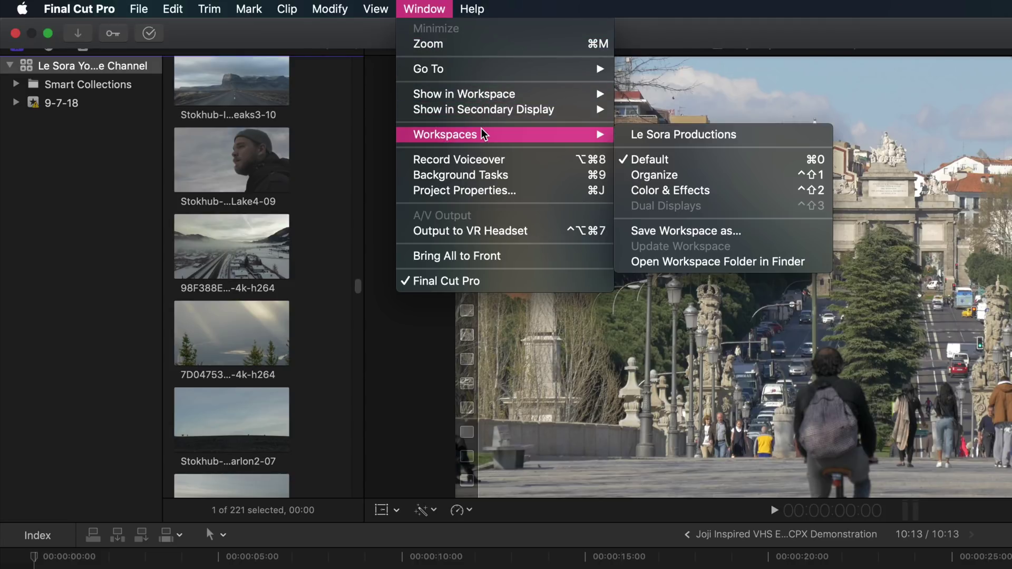
{"action": "left_click", "coordinate": [654, 191]}
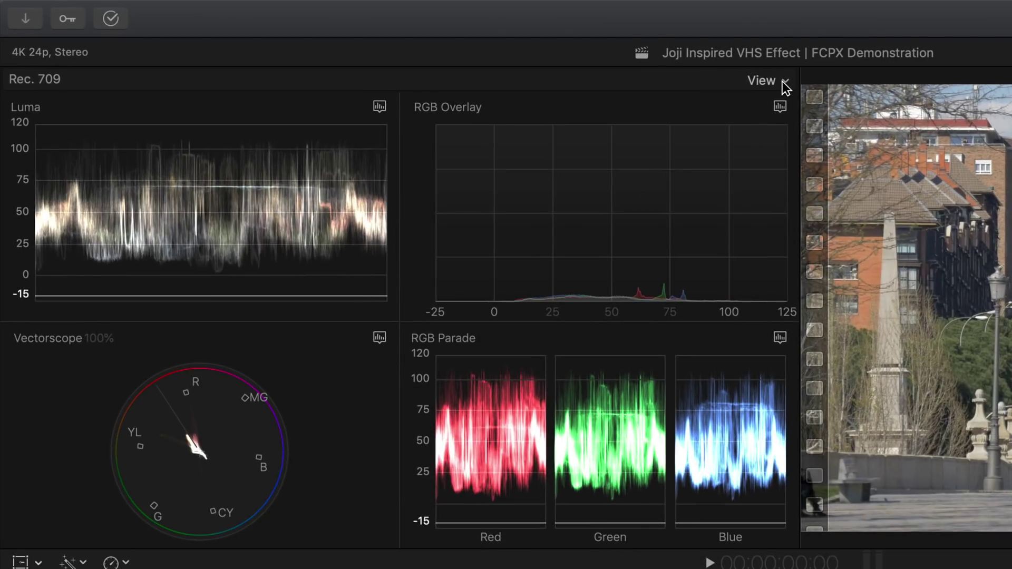
Step: Lay out the scopes as a vectorscope beside a waveform kept on Luma
{"action": "left_click", "coordinate": [653, 67]}
{"action": "left_click", "coordinate": [592, 34]}
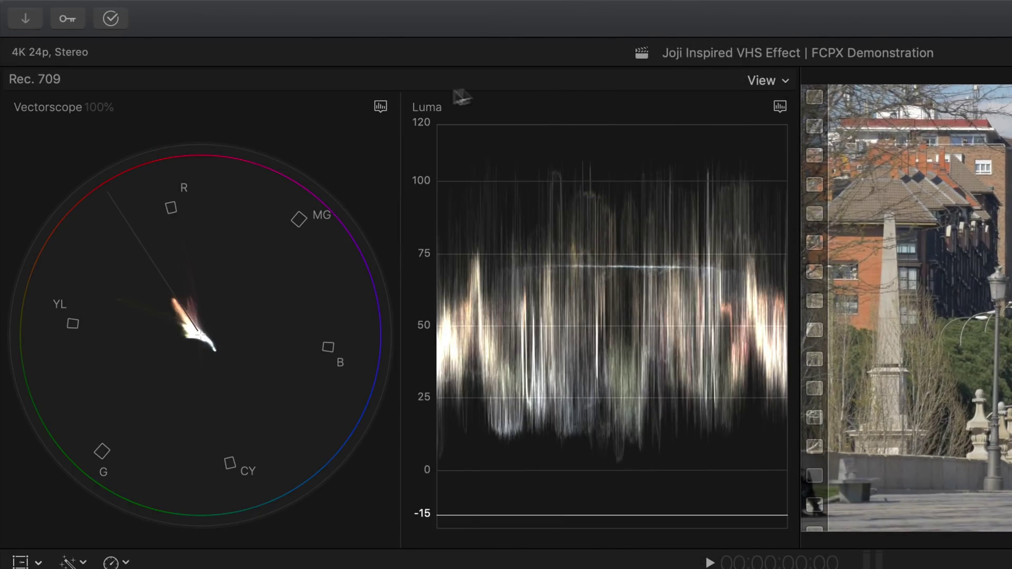
{"action": "left_click", "coordinate": [381, 106]}
{"action": "left_click", "coordinate": [402, 153]}
{"action": "left_click", "coordinate": [780, 106]}
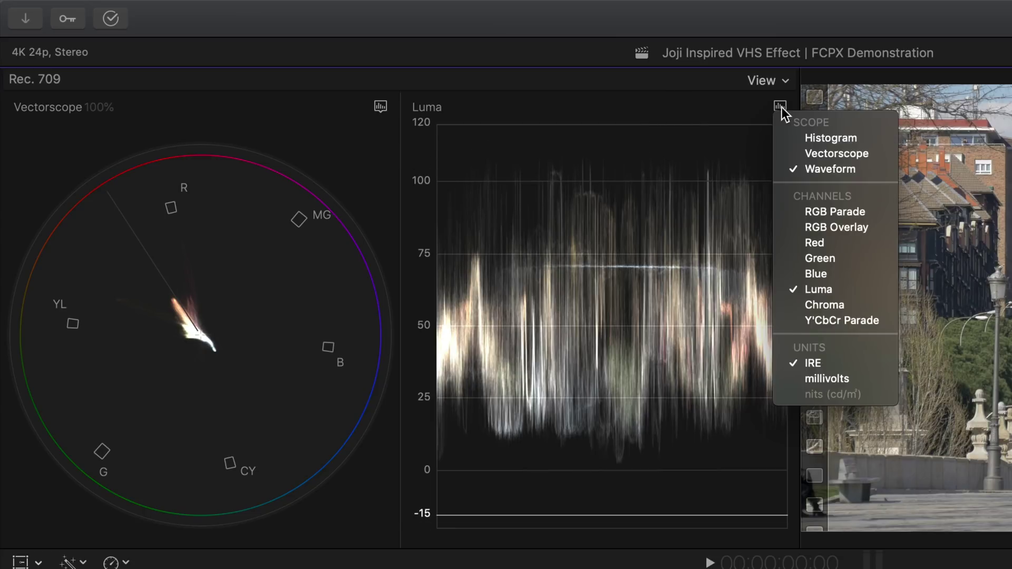
{"action": "left_click", "coordinate": [743, 289]}
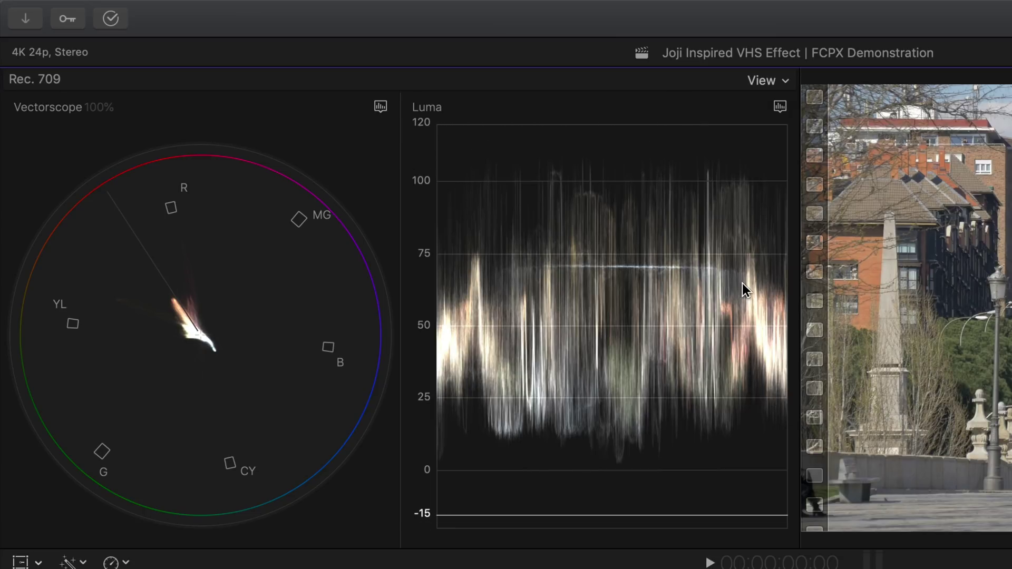
{"action": "left_click", "coordinate": [780, 106]}
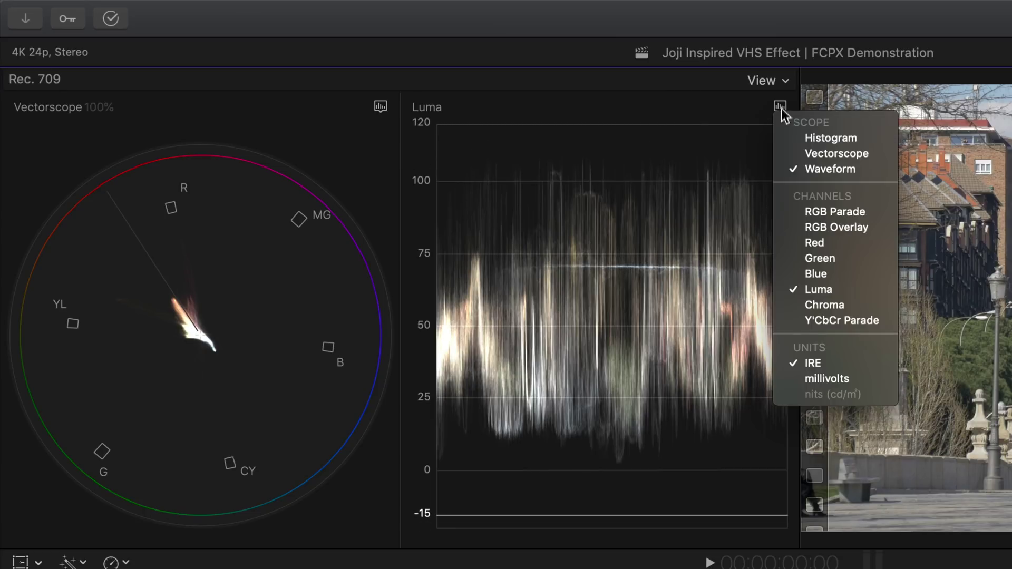
{"action": "left_click", "coordinate": [806, 292]}
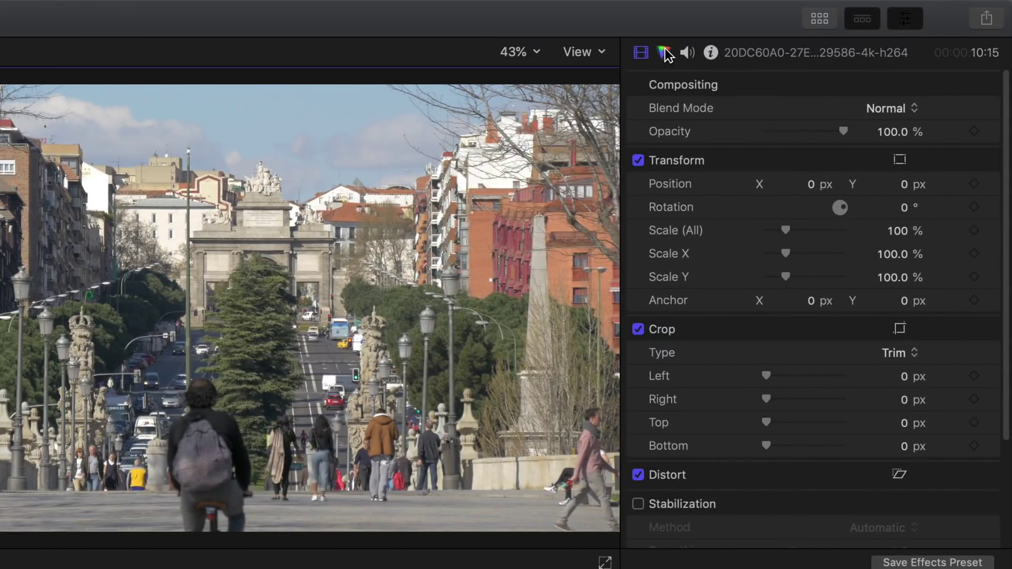
Step: Add Color Curves and flatten the Luma curve: lower highlights, lift blacks and midtones
{"action": "left_click", "coordinate": [665, 53]}
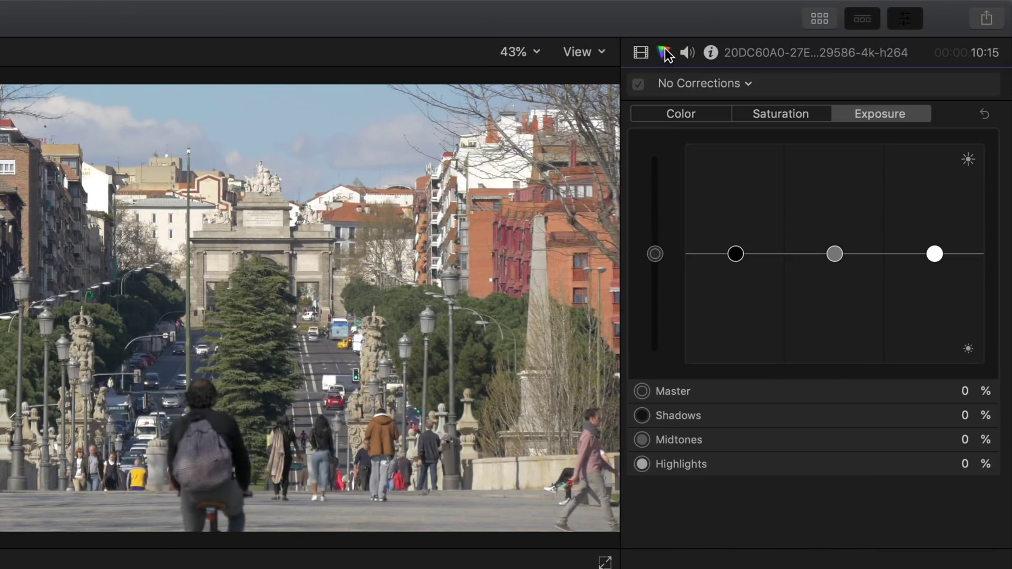
{"action": "left_click", "coordinate": [739, 85]}
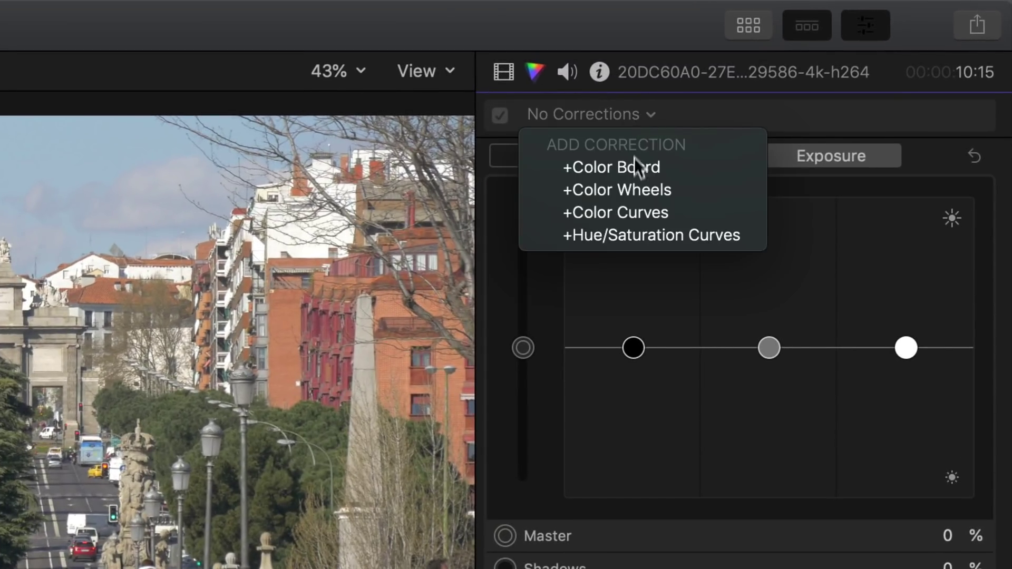
{"action": "left_click", "coordinate": [631, 214]}
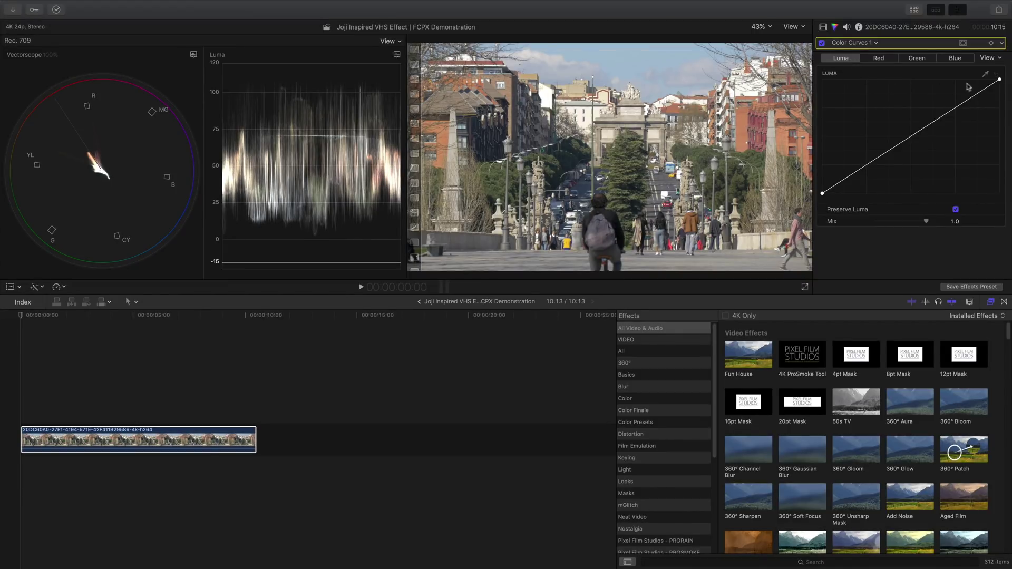
{"action": "left_click_drag", "start_coordinate": [1000, 81], "coordinate": [1003, 103]}
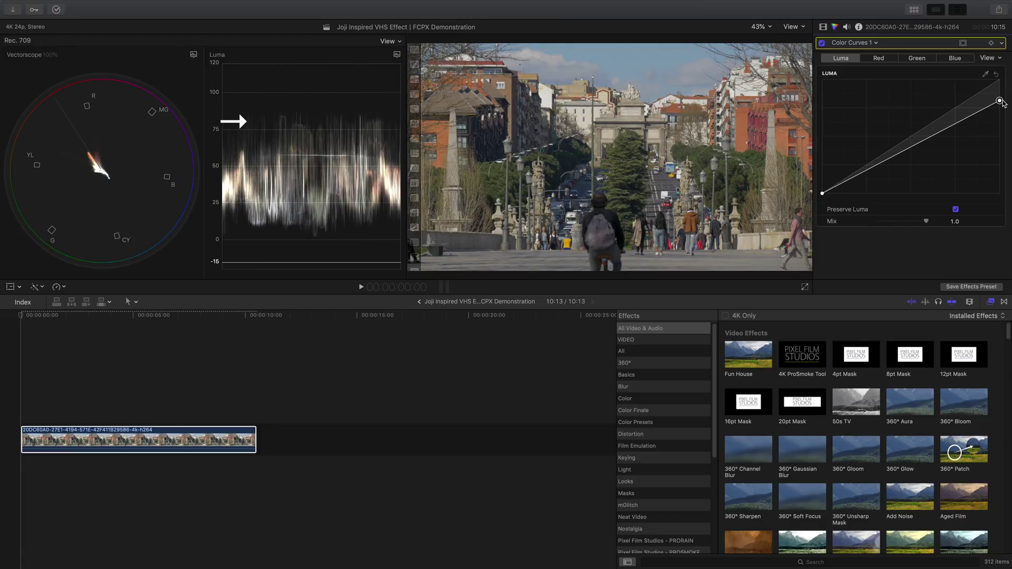
{"action": "left_click_drag", "start_coordinate": [823, 193], "coordinate": [822, 189]}
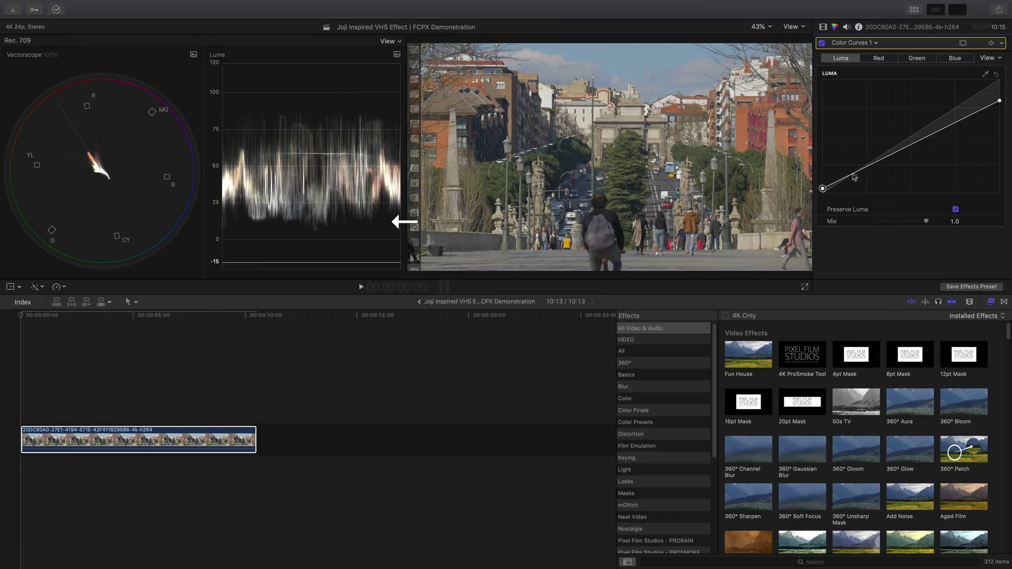
{"action": "left_click_drag", "start_coordinate": [913, 144], "coordinate": [912, 142]}
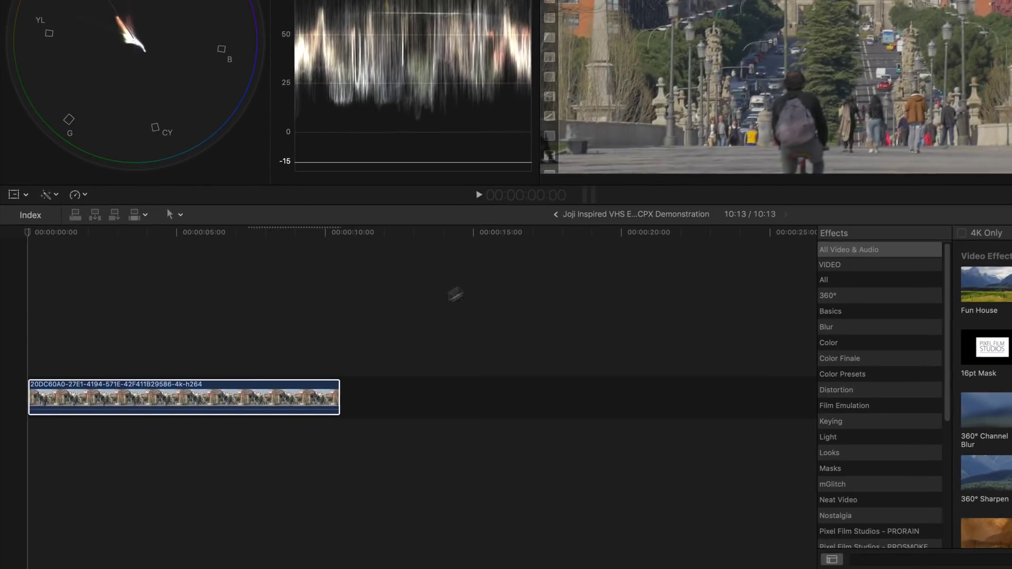
Step: Auto-balance the street clip's colour and switch the waveform to RGB Overlay
{"action": "left_click", "coordinate": [222, 438]}
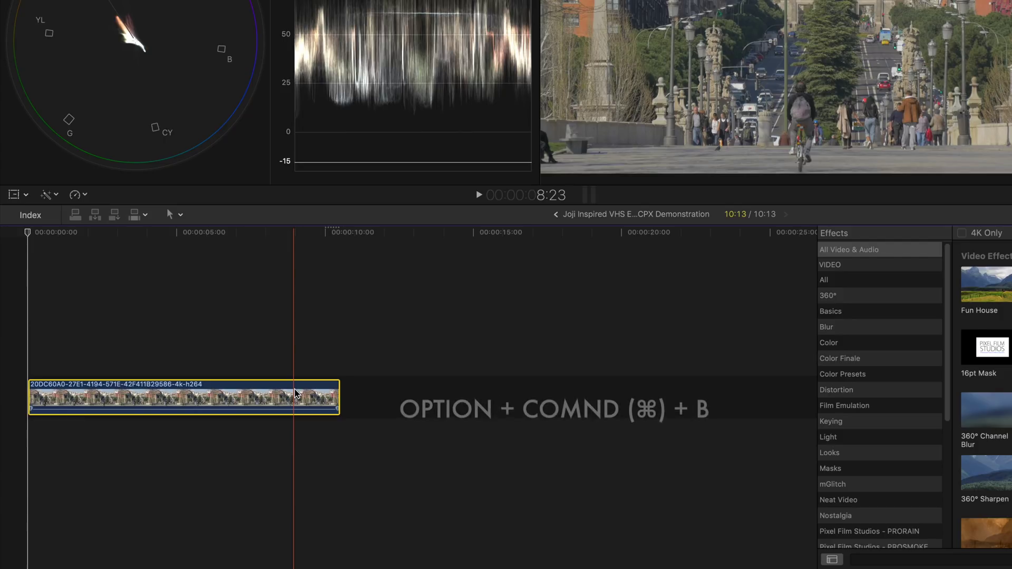
{"action": "key", "text": "alt+super+b"}
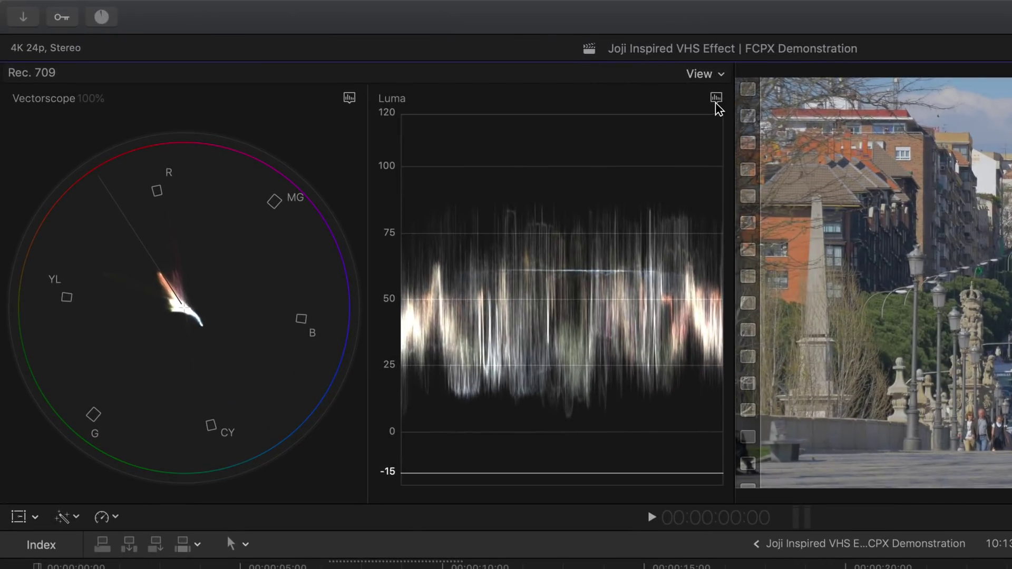
{"action": "left_click", "coordinate": [397, 55]}
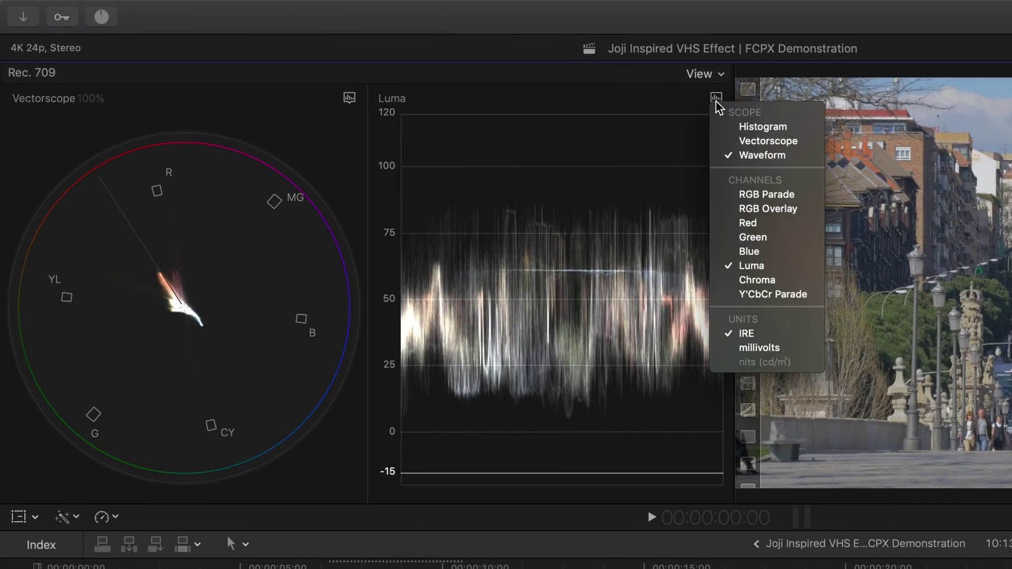
{"action": "left_click", "coordinate": [736, 211]}
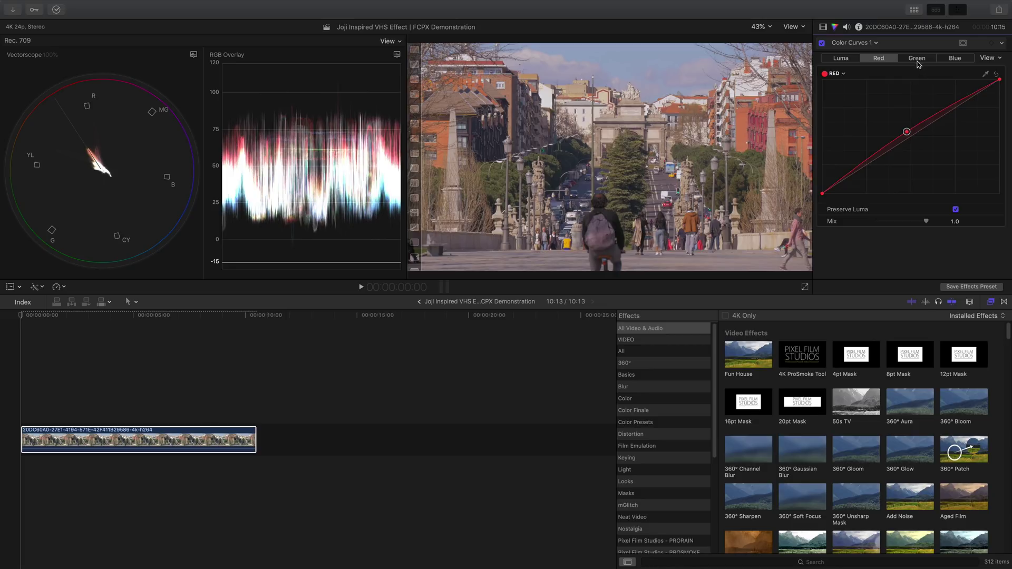
Step: On the Green curve, raise a midpoint slightly and pull a low-end point down
{"action": "left_click", "coordinate": [918, 59]}
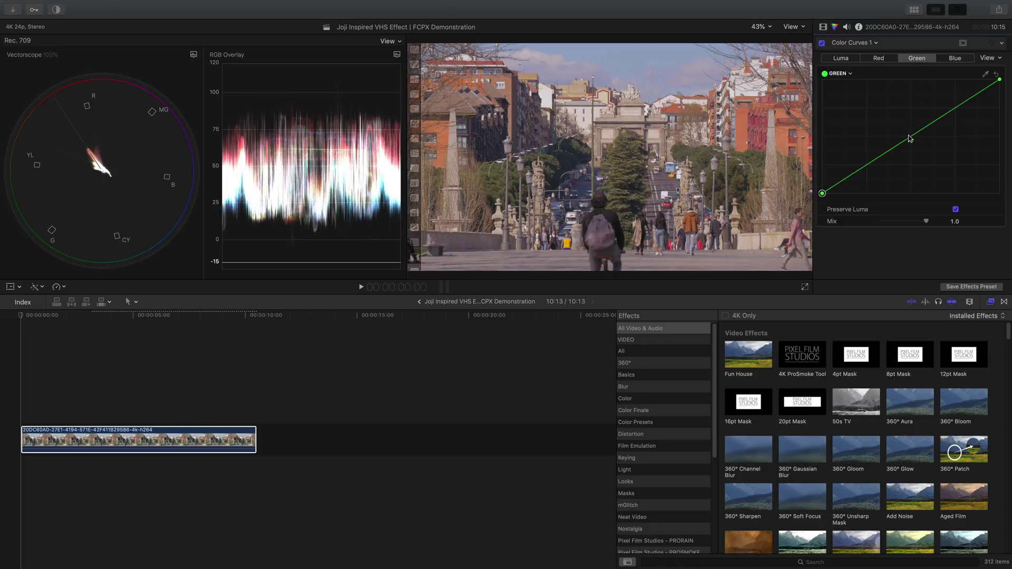
{"action": "left_click_drag", "start_coordinate": [909, 140], "coordinate": [908, 134]}
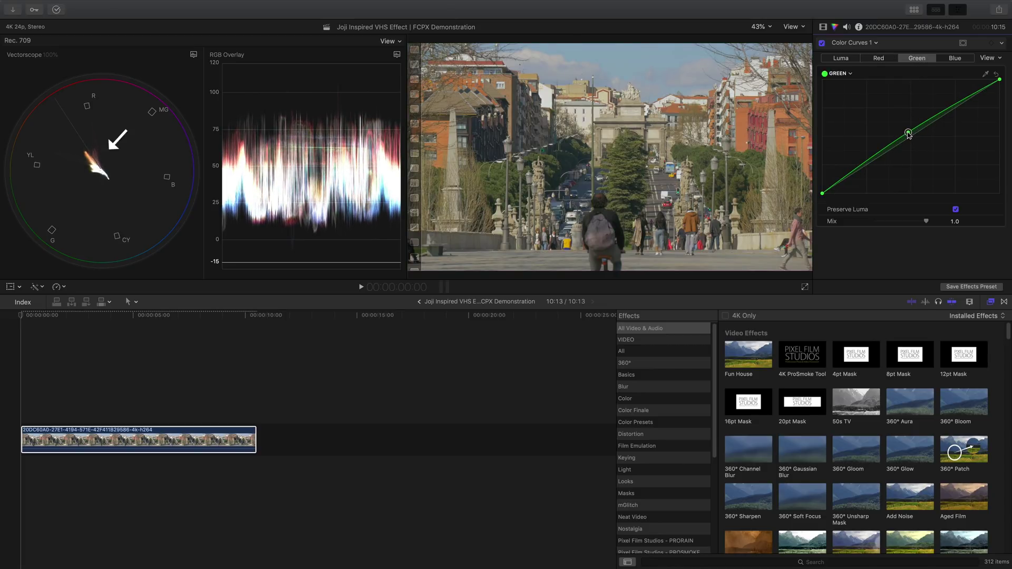
{"action": "left_click", "coordinate": [841, 180]}
{"action": "left_click_drag", "start_coordinate": [841, 181], "coordinate": [845, 186]}
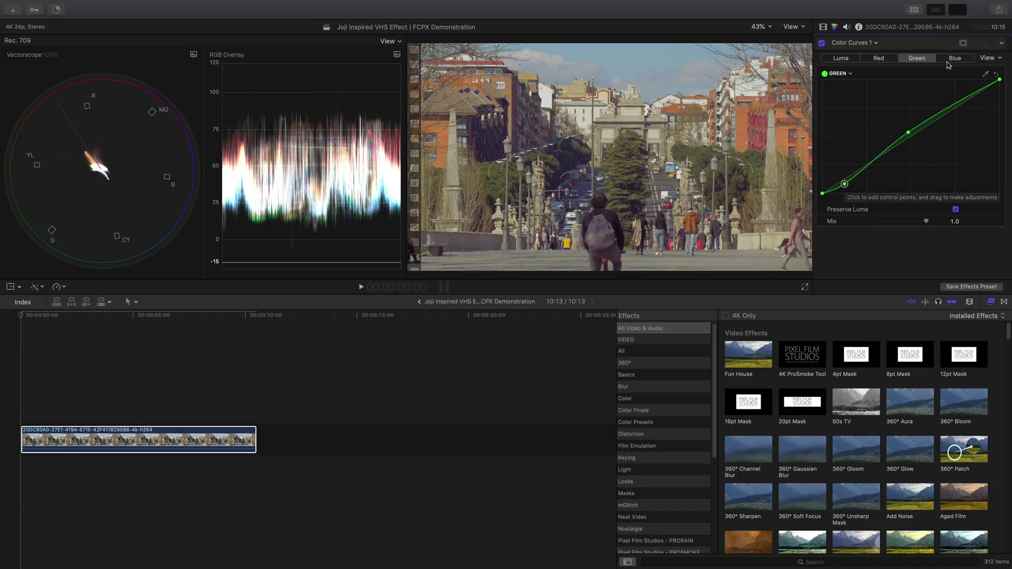
Step: Lower the Blue curve's top endpoint, lift its black point, and add a low control point
{"action": "left_click", "coordinate": [950, 59]}
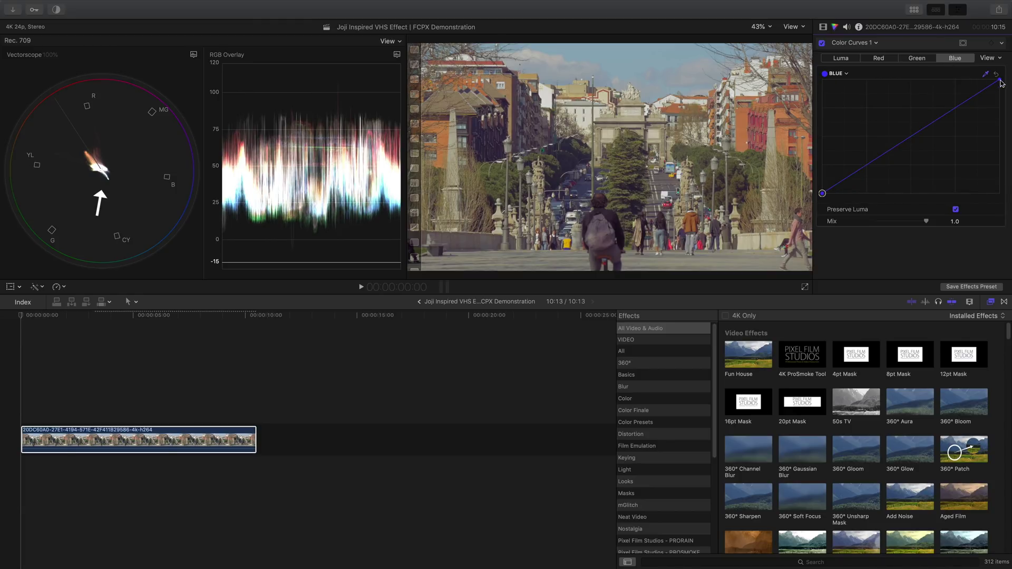
{"action": "left_click_drag", "start_coordinate": [1000, 79], "coordinate": [1000, 87]}
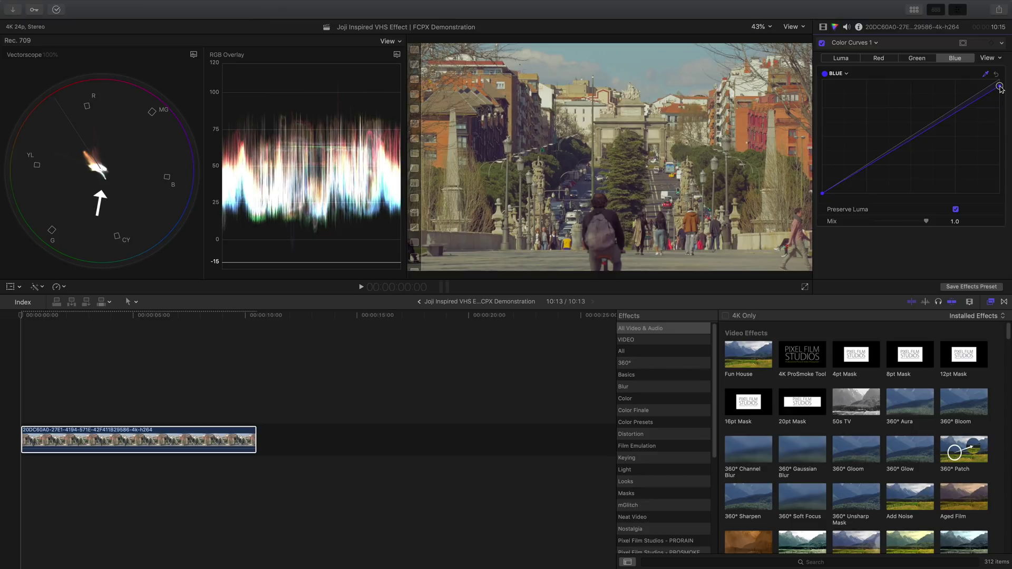
{"action": "left_click_drag", "start_coordinate": [824, 193], "coordinate": [845, 186]}
{"action": "left_click", "coordinate": [844, 182]}
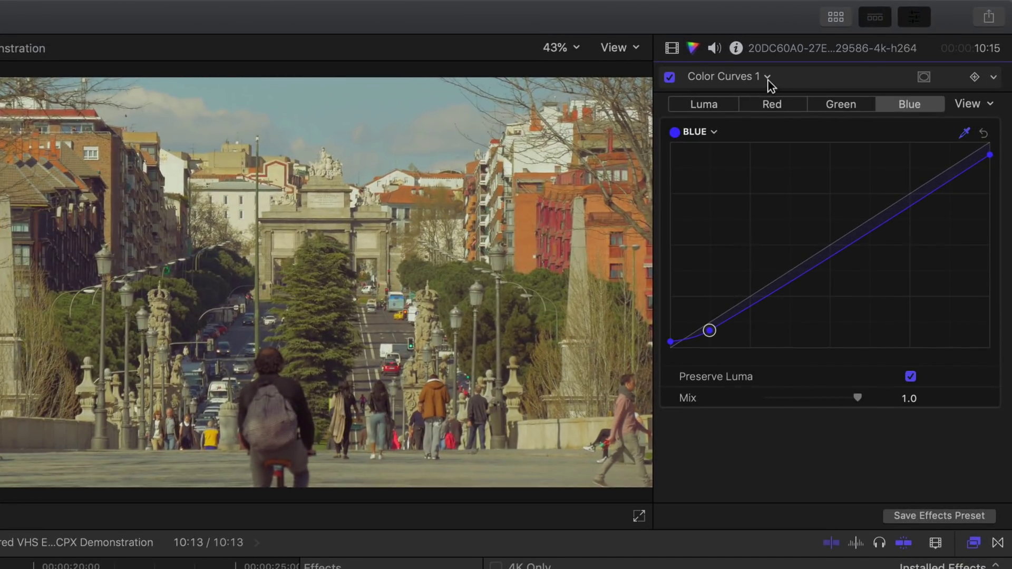
Step: Add Color Wheels tinting highlights cyan and shadows yellow, with stronger midtone saturation
{"action": "left_click", "coordinate": [768, 78]}
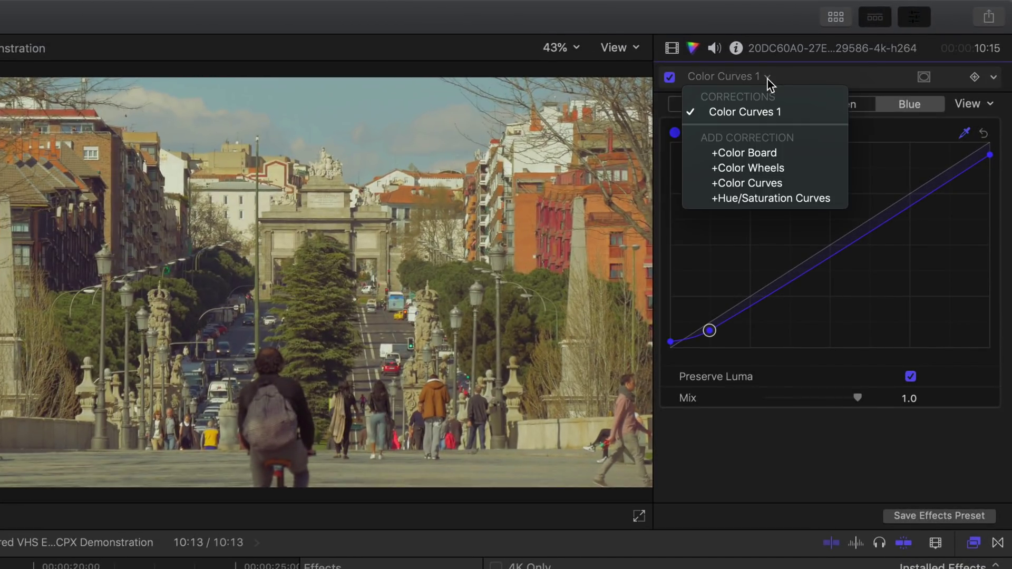
{"action": "left_click", "coordinate": [770, 166]}
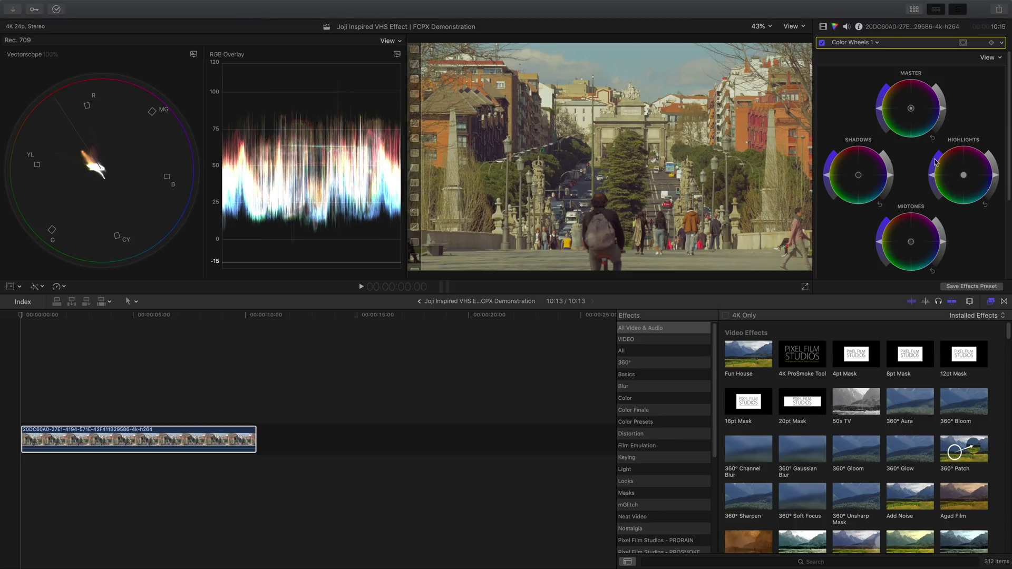
{"action": "mouse_move", "coordinate": [963, 178]}
{"action": "left_mouse_down"}
{"action": "mouse_move", "coordinate": [972, 191]}
{"action": "mouse_move", "coordinate": [934, 180]}
{"action": "mouse_move", "coordinate": [937, 192]}
{"action": "left_mouse_up"}
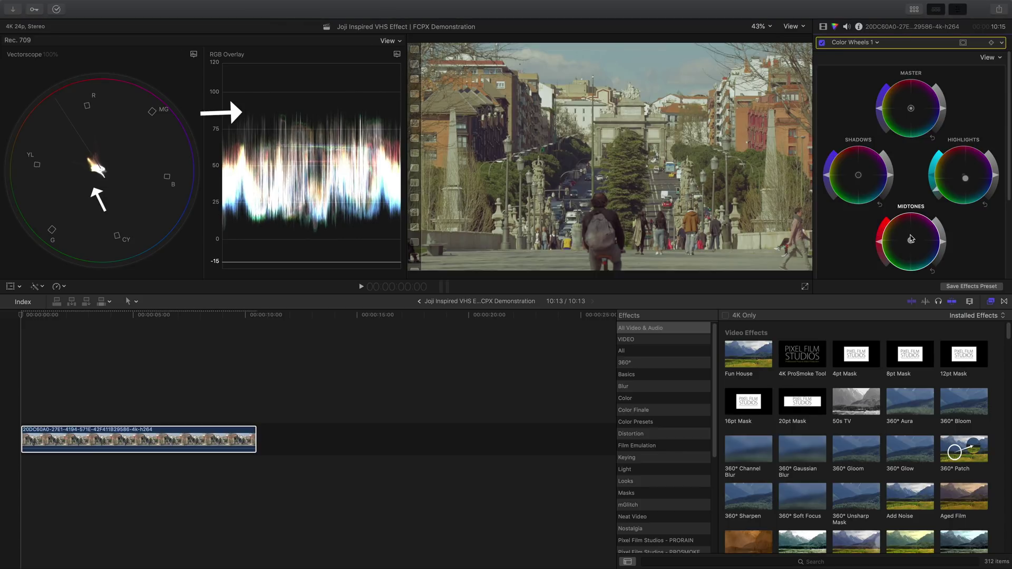
{"action": "left_click_drag", "start_coordinate": [881, 242], "coordinate": [885, 233]}
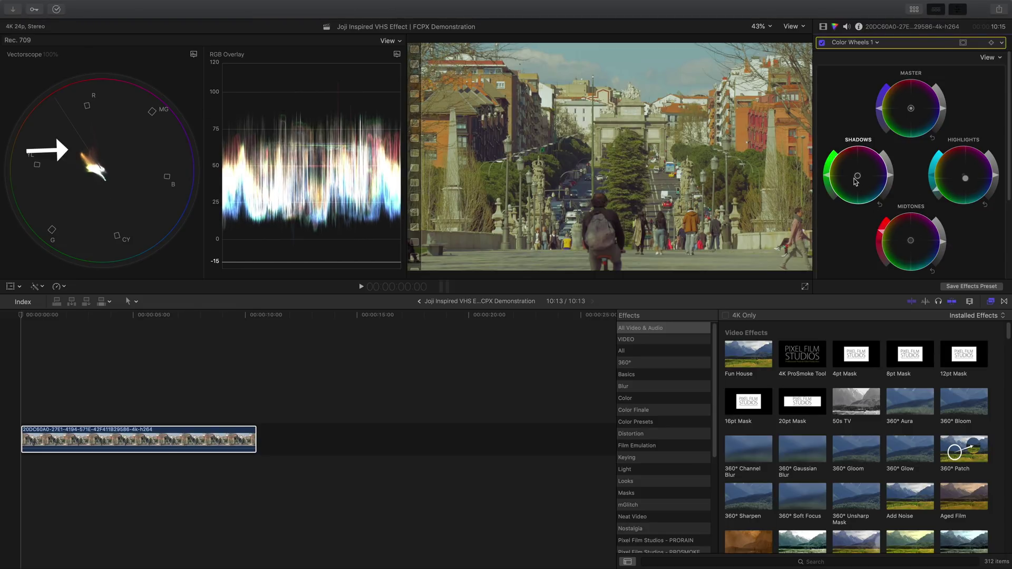
{"action": "left_click_drag", "start_coordinate": [857, 176], "coordinate": [854, 177]}
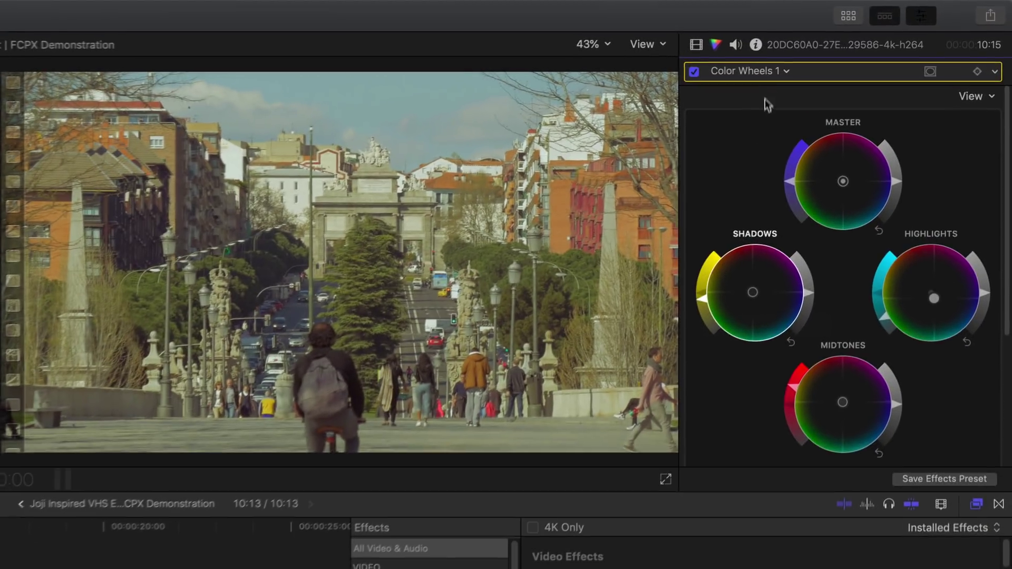
{"action": "left_click", "coordinate": [869, 42]}
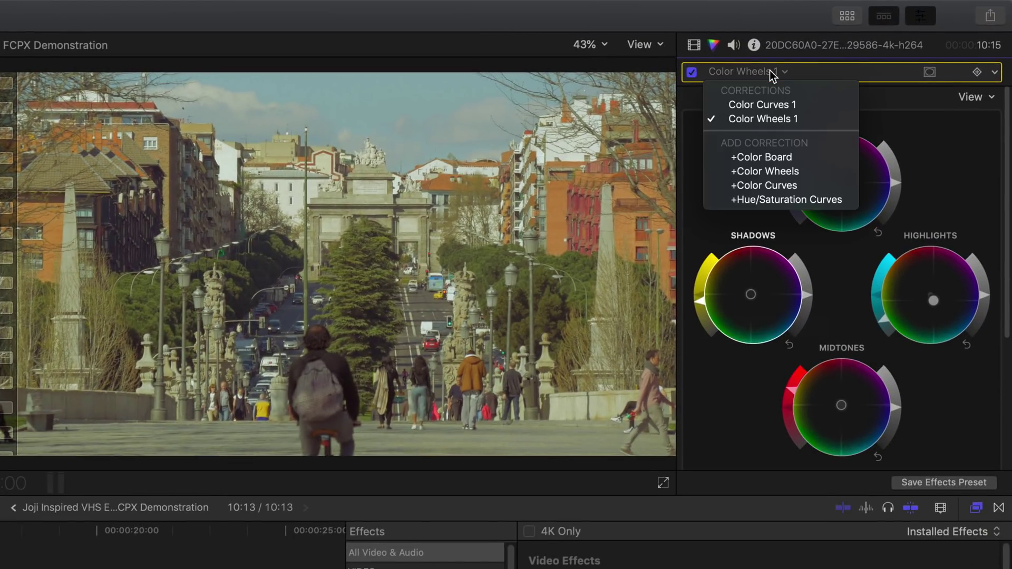
Step: Add Hue/Saturation Curves and boost saturation of the sampled sky blue on HUE vs SAT
{"action": "left_click", "coordinate": [788, 200]}
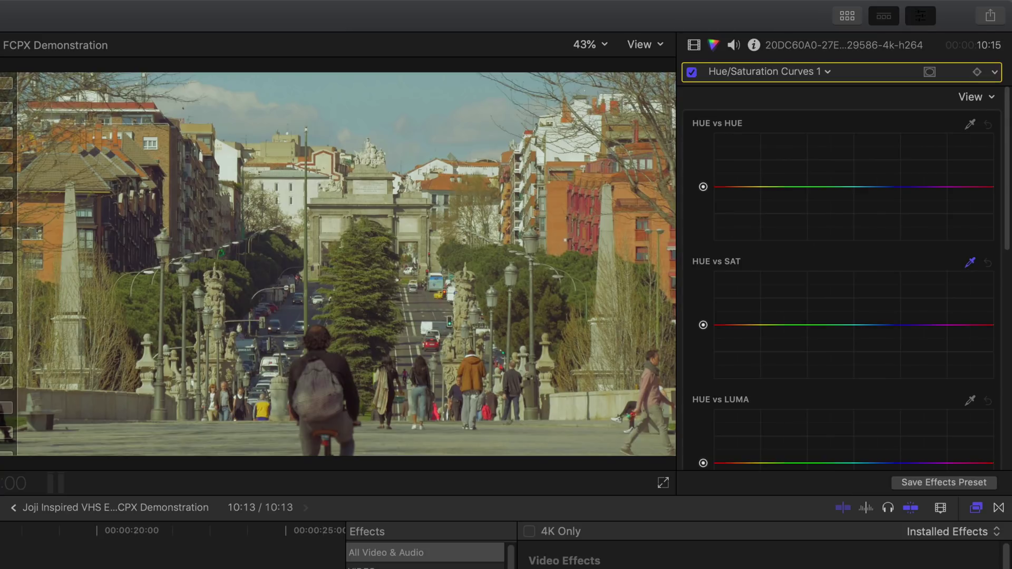
{"action": "left_click", "coordinate": [463, 83]}
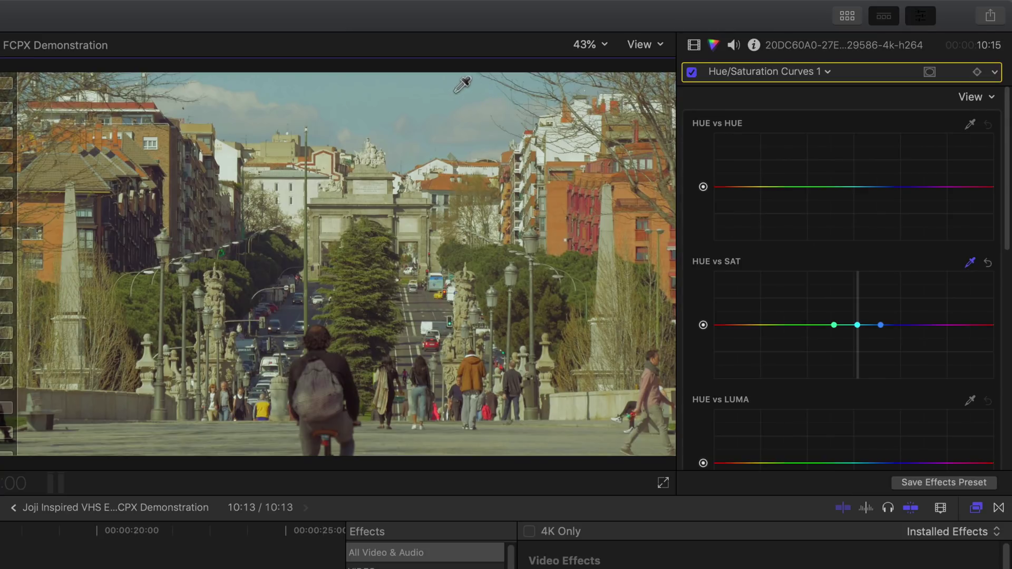
{"action": "left_click_drag", "start_coordinate": [858, 325], "coordinate": [858, 284]}
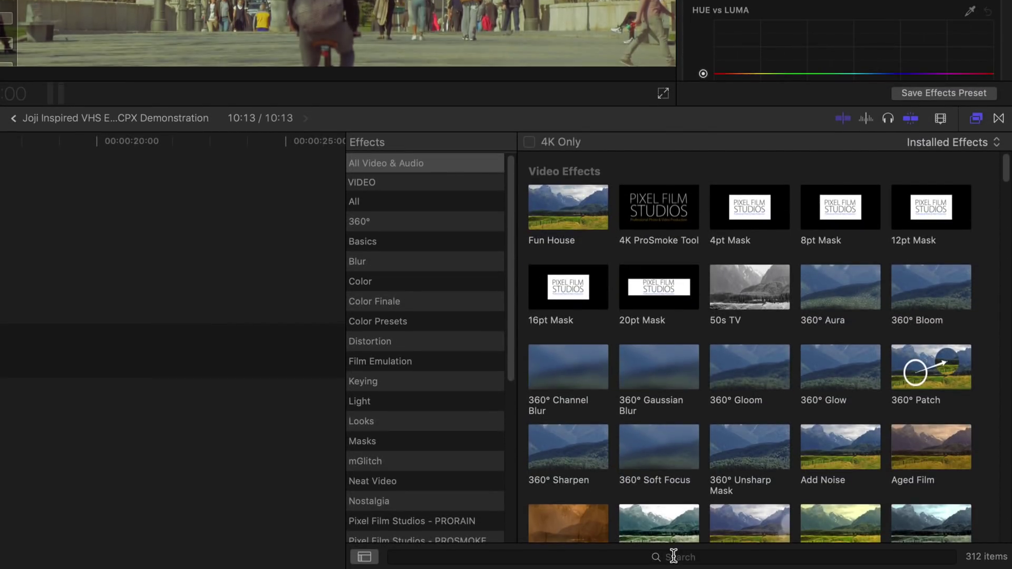
Step: Search the Effects browser for 'add' and apply Add Noise to the clip
{"action": "left_click", "coordinate": [674, 557]}
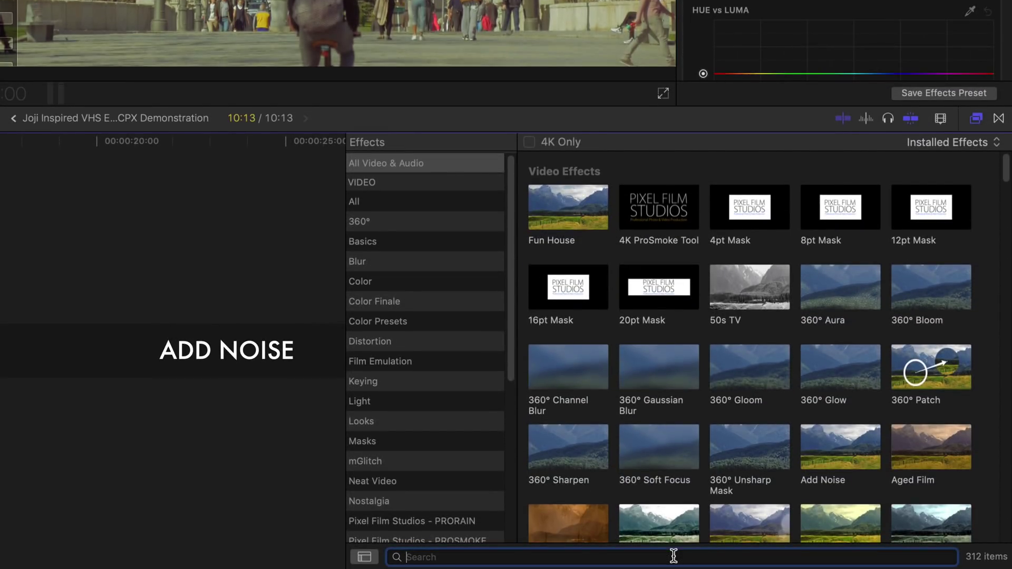
{"action": "type", "text": "add"}
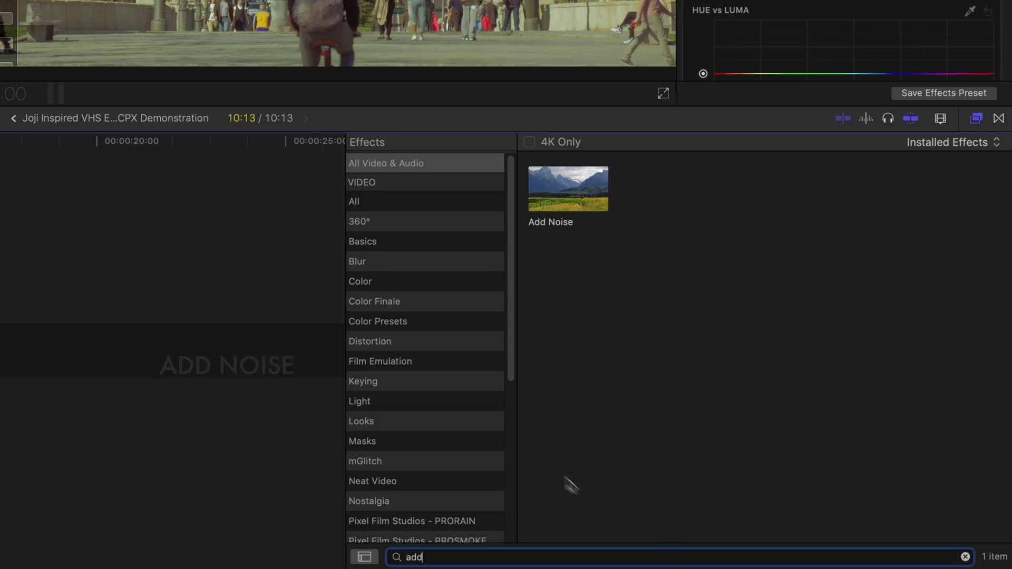
{"action": "left_click", "coordinate": [556, 198]}
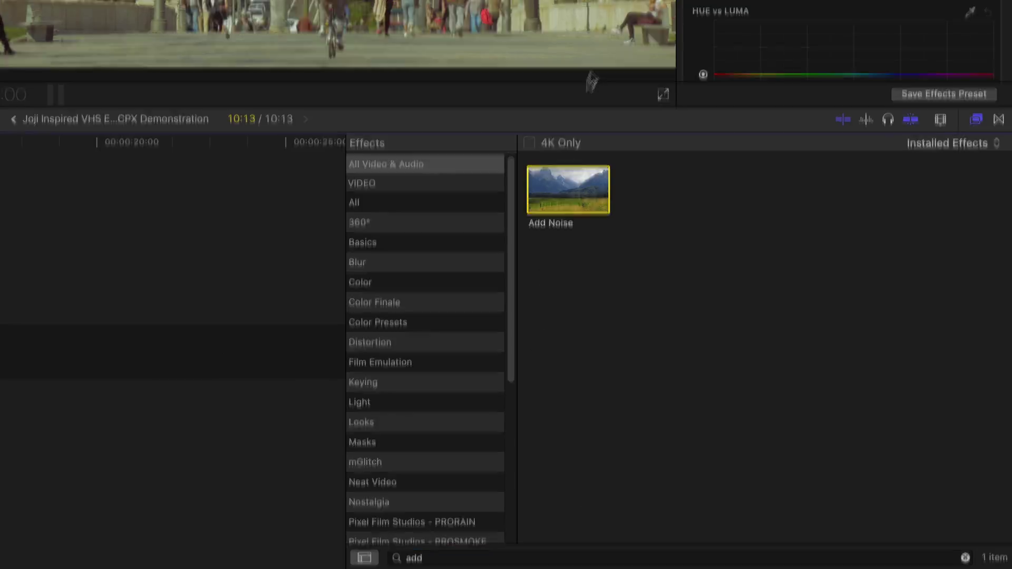
{"action": "double_click", "coordinate": [556, 197]}
Step: Set the Add Noise blend mode to Soft Light and pick the noise type
{"action": "left_click", "coordinate": [695, 47]}
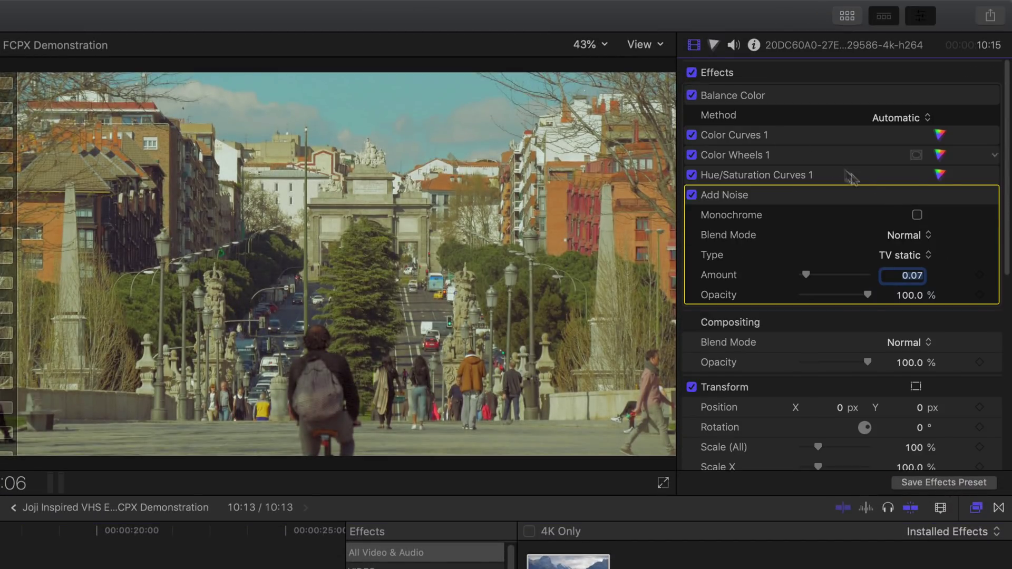
{"action": "left_click", "coordinate": [908, 235]}
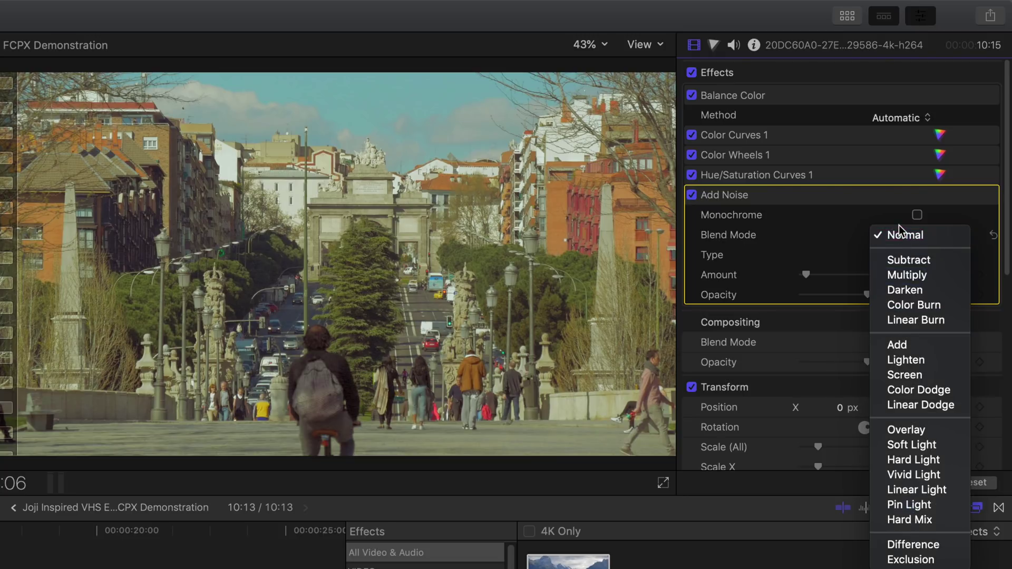
{"action": "left_click", "coordinate": [920, 445]}
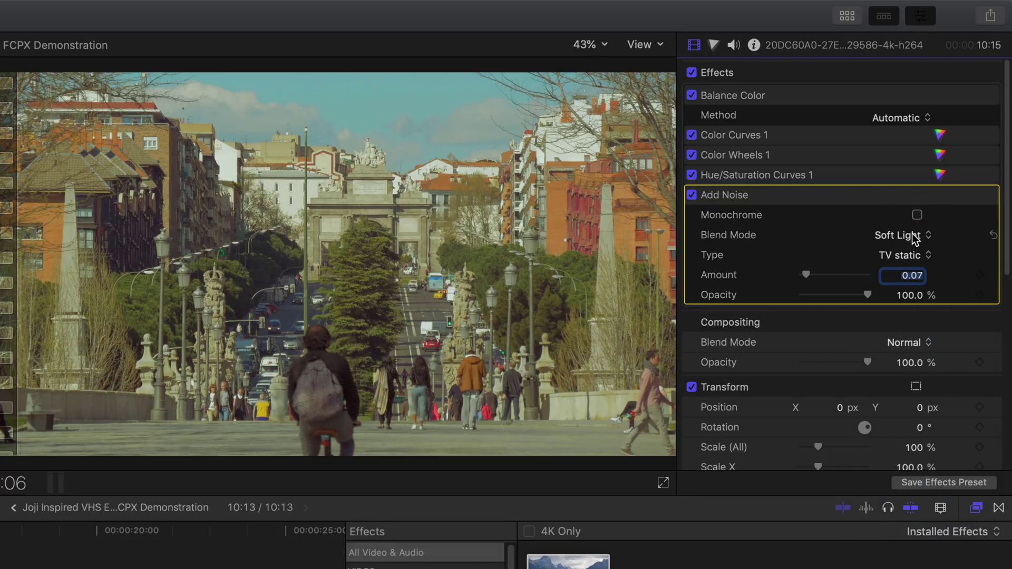
{"action": "left_click", "coordinate": [916, 256]}
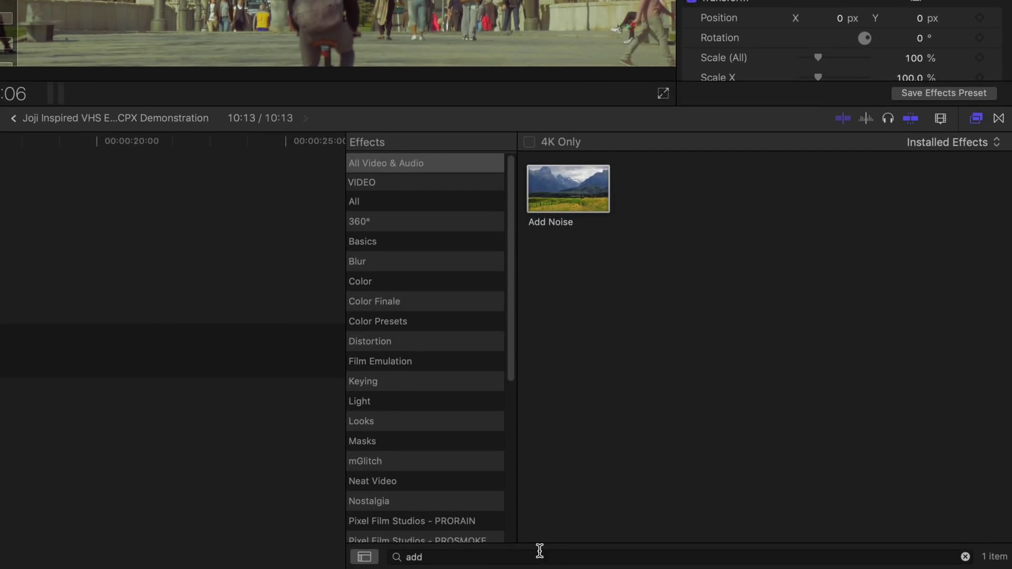
Step: Apply Sharpen at amount 5.0 and a Gaussian blur at amount 2.5
{"action": "double_click", "coordinate": [539, 551]}
{"action": "type", "text": "shar"}
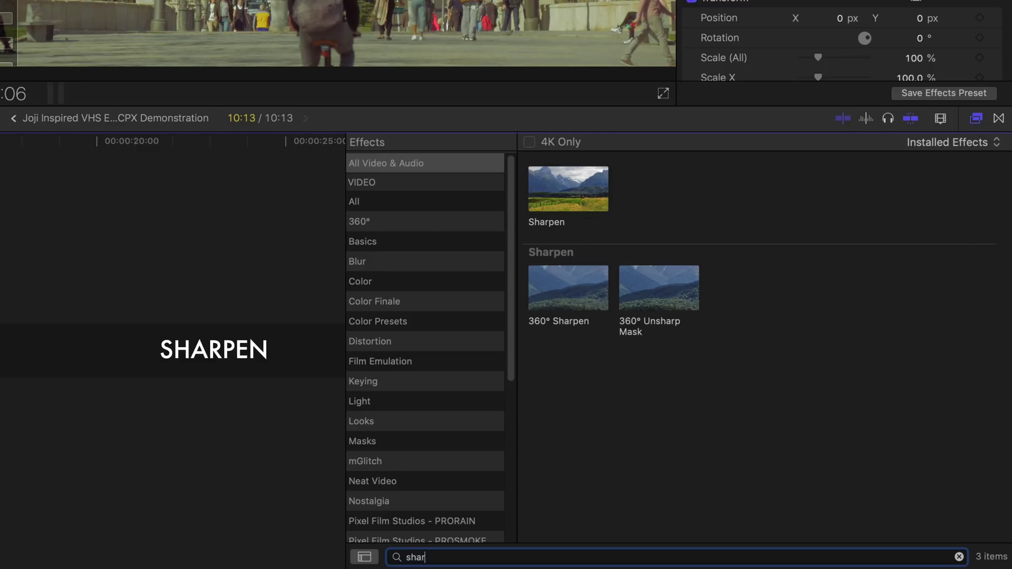
{"action": "left_click", "coordinate": [549, 201]}
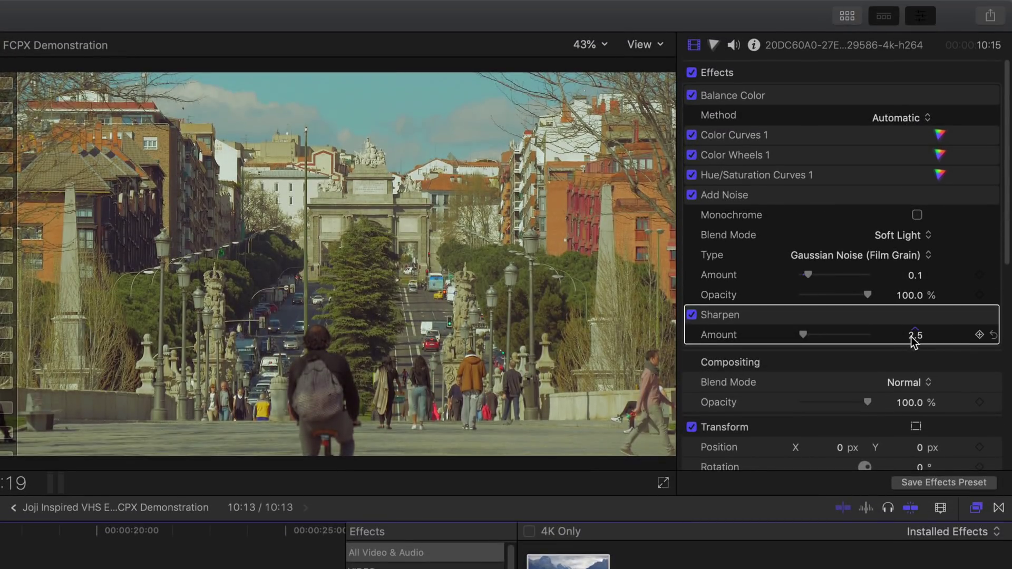
{"action": "left_click", "coordinate": [914, 335]}
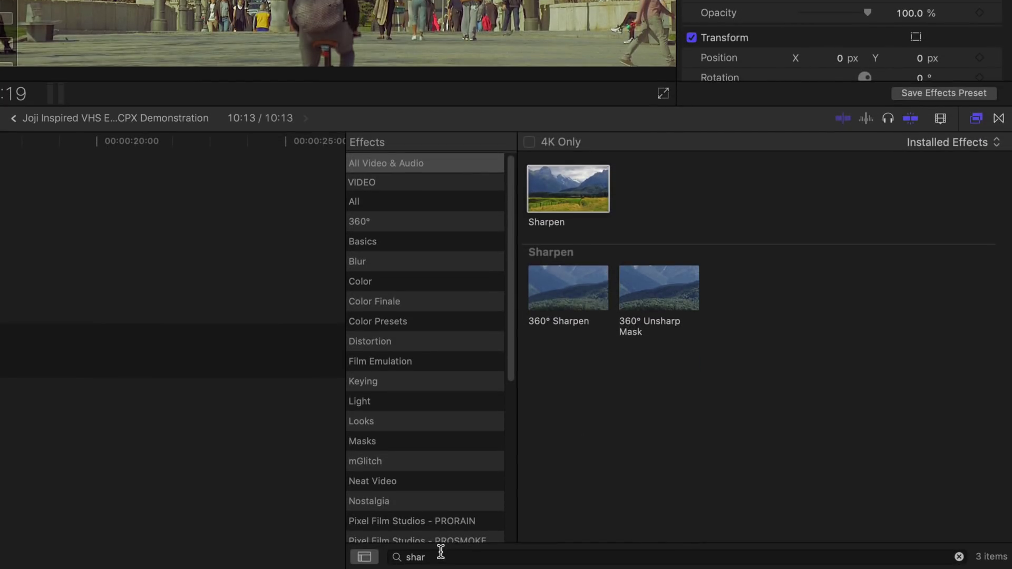
{"action": "double_click", "coordinate": [440, 553]}
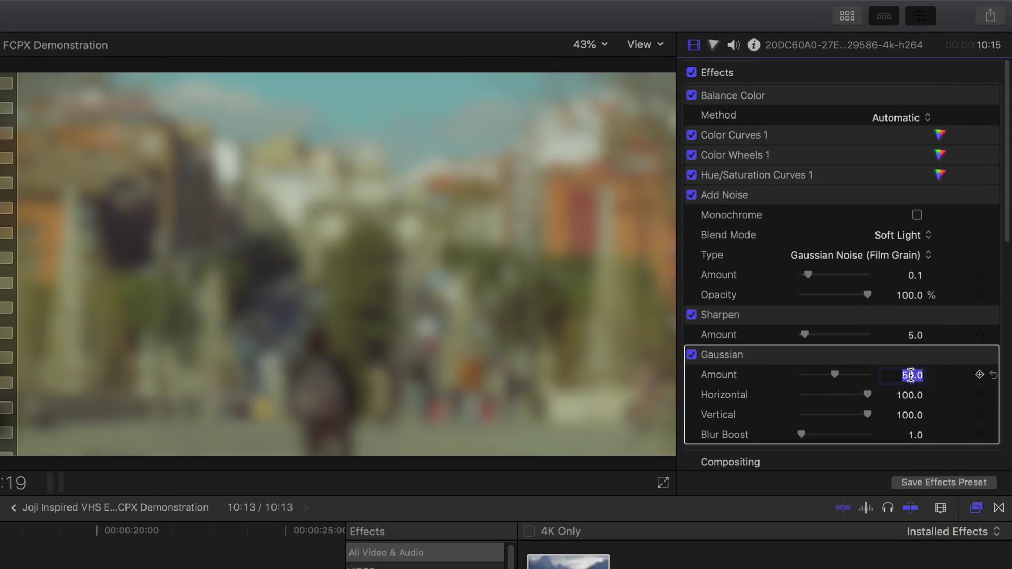
{"action": "key", "text": "Return"}
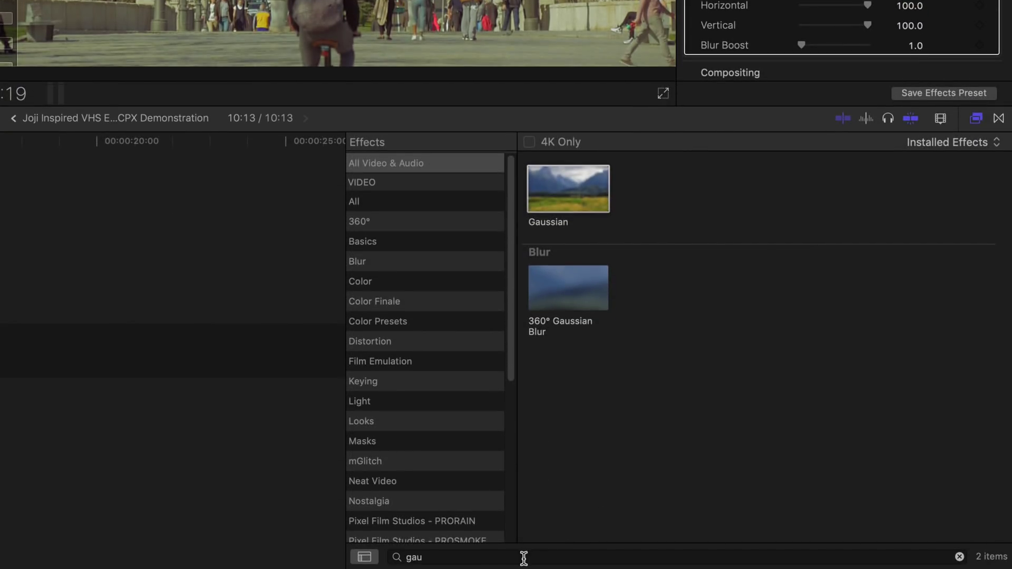
Step: Apply the Prism effect and set its Amount to 4.0
{"action": "double_click", "coordinate": [523, 558]}
{"action": "type", "text": "prism"}
{"action": "double_click", "coordinate": [562, 194]}
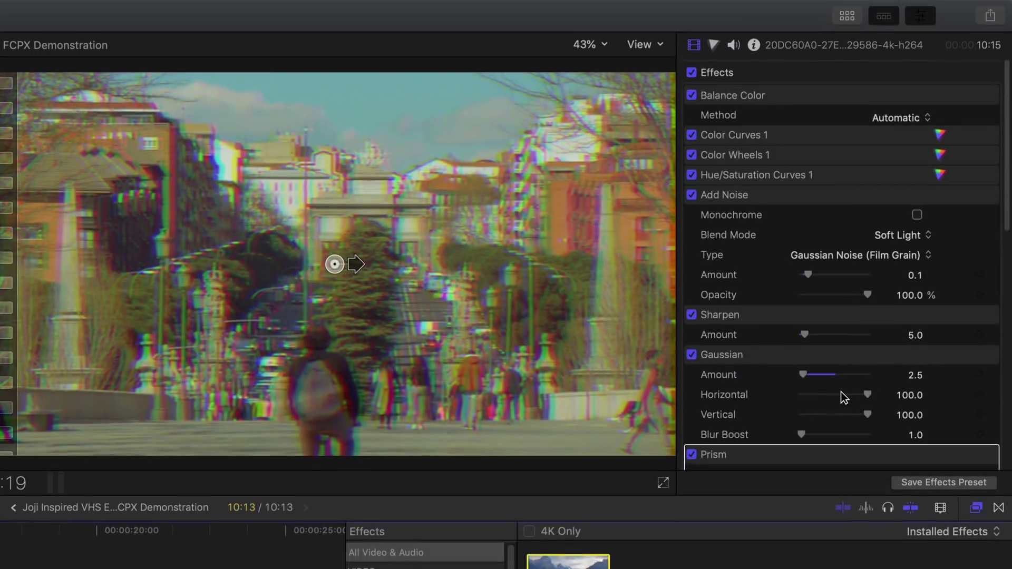
{"action": "scroll", "coordinate": [843, 395], "scroll_direction": "down", "scroll_amount": 5}
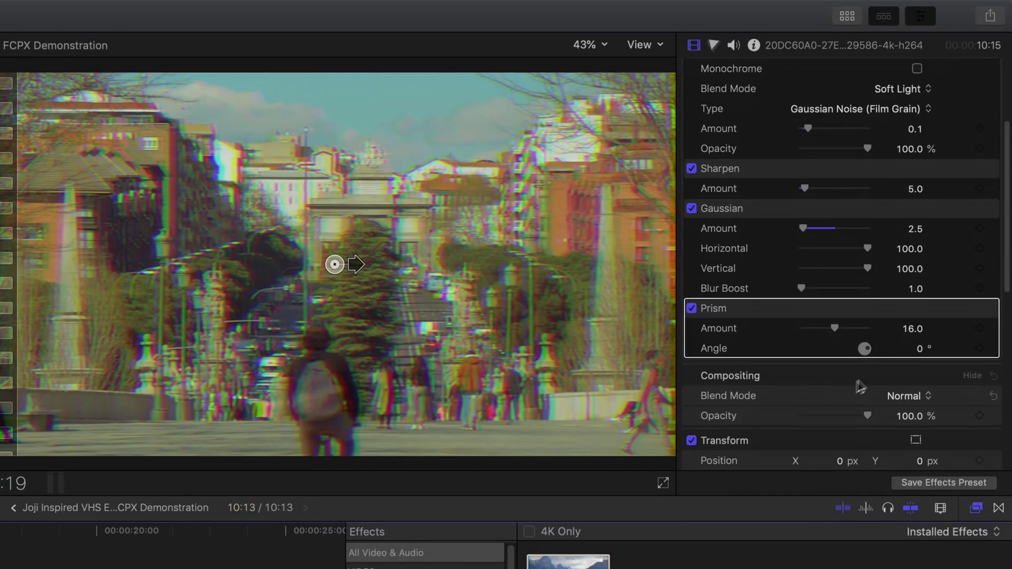
{"action": "left_click", "coordinate": [916, 328]}
{"action": "type", "text": "4"}
{"action": "key", "text": "Return"}
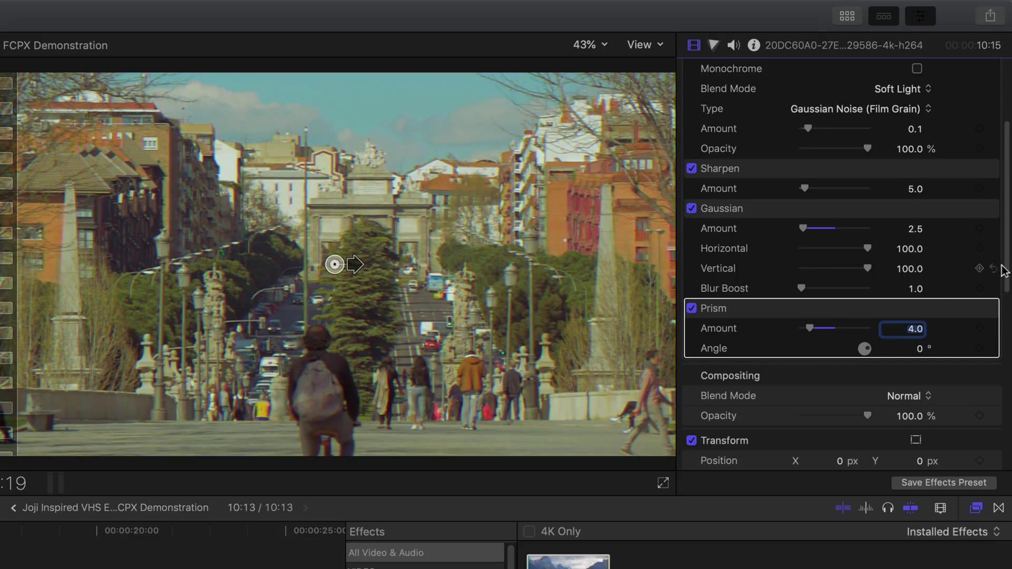
Step: Toggle all clip effects off and back on to compare with the original
{"action": "scroll", "coordinate": [1003, 267], "scroll_direction": "up", "scroll_amount": 5}
{"action": "left_click", "coordinate": [692, 72]}
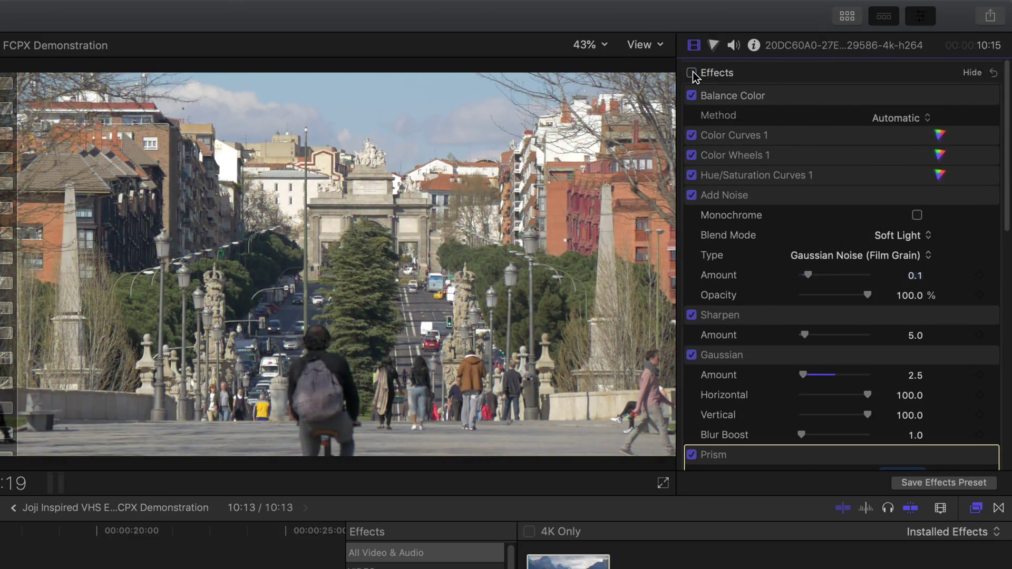
{"action": "left_click", "coordinate": [692, 73]}
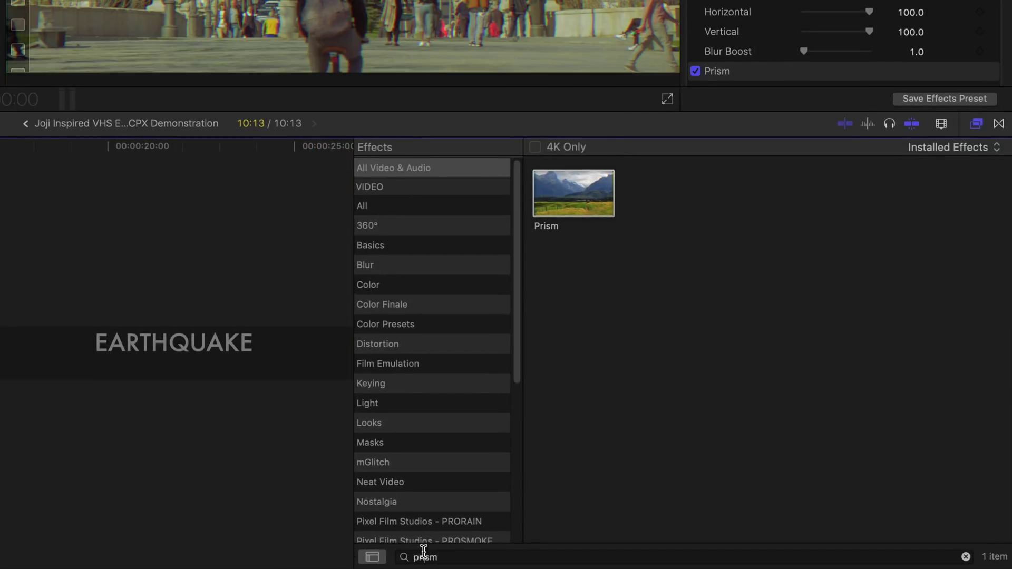
Step: Find the street clip's Earthquake effect and set Amount to 1.25 and Layers to 8
{"action": "double_click", "coordinate": [659, 561]}
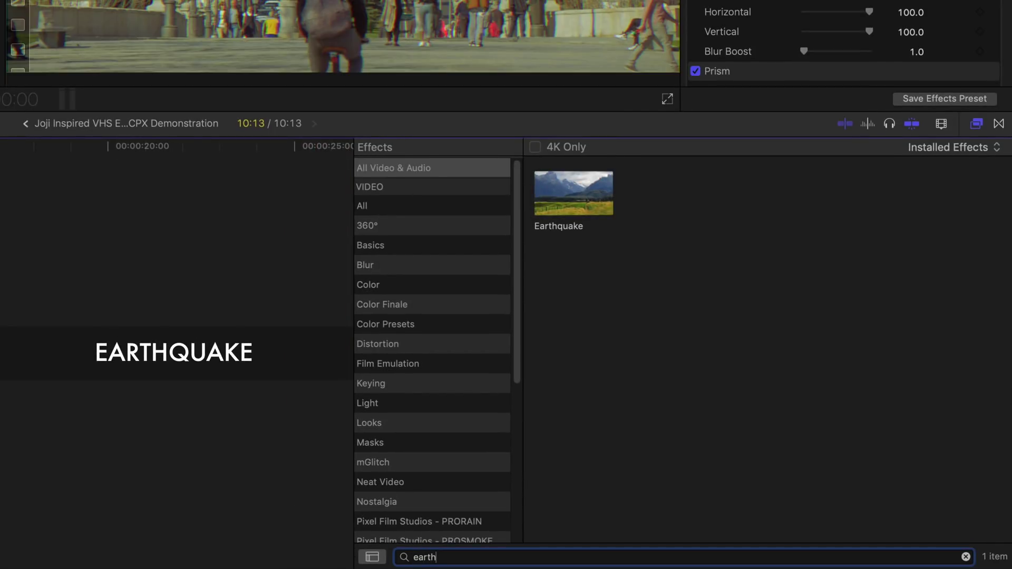
{"action": "left_click", "coordinate": [574, 209]}
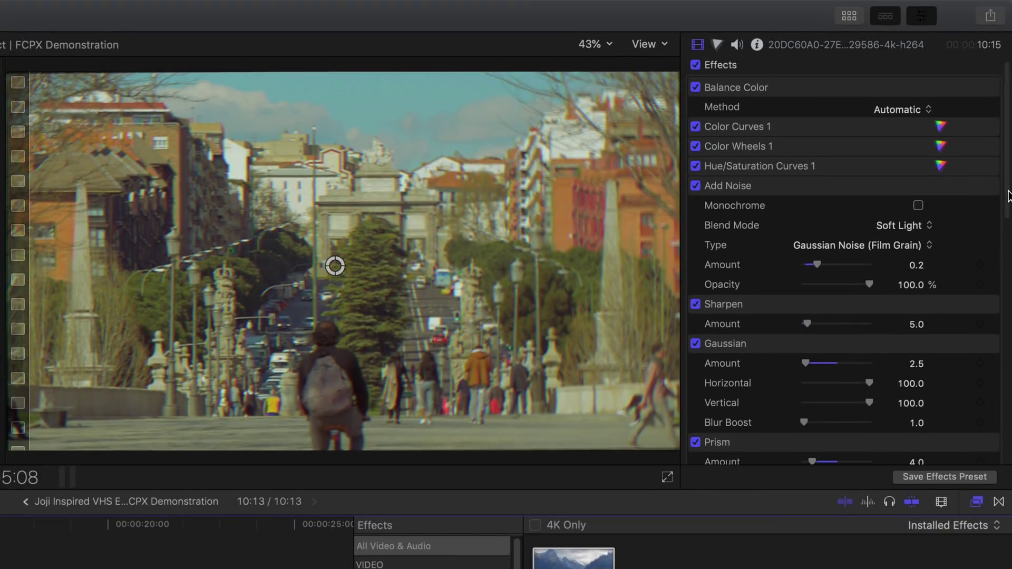
{"action": "left_click_drag", "start_coordinate": [1011, 192], "coordinate": [1008, 290]}
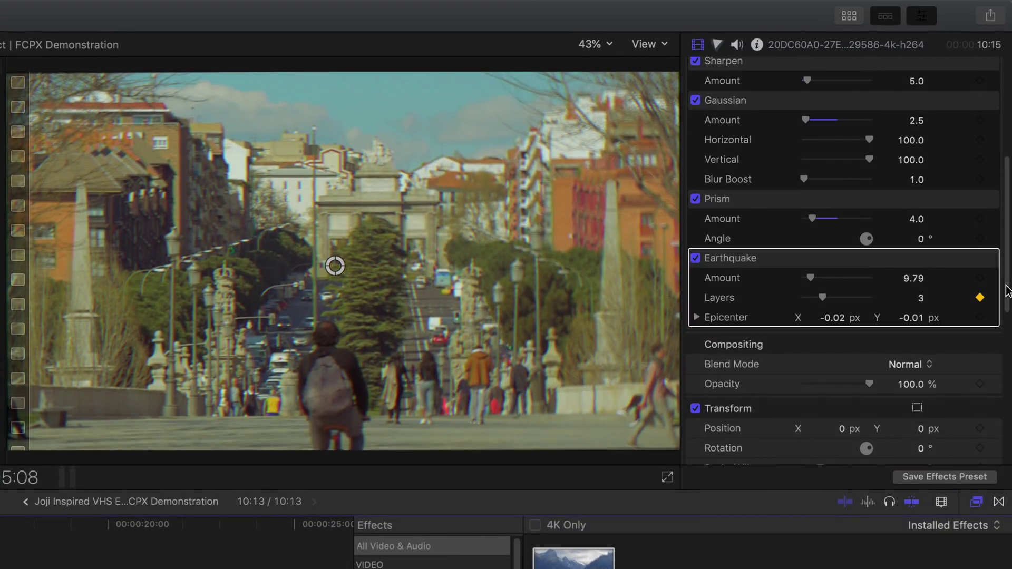
{"action": "left_click", "coordinate": [913, 278]}
{"action": "type", "text": "1.25"}
{"action": "key", "text": "Return"}
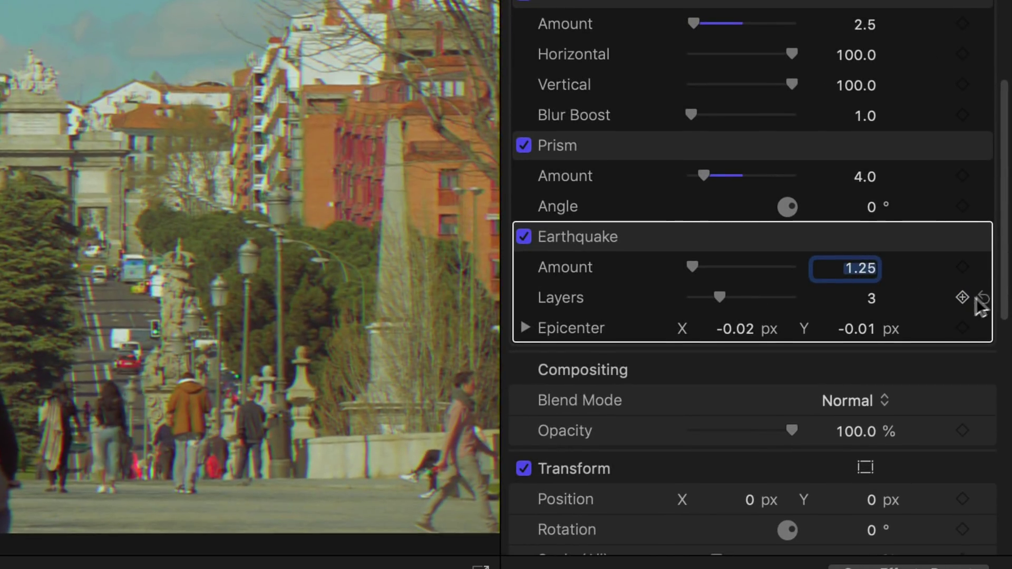
{"action": "left_click", "coordinate": [883, 298]}
{"action": "type", "text": "8"}
{"action": "key", "text": "Return"}
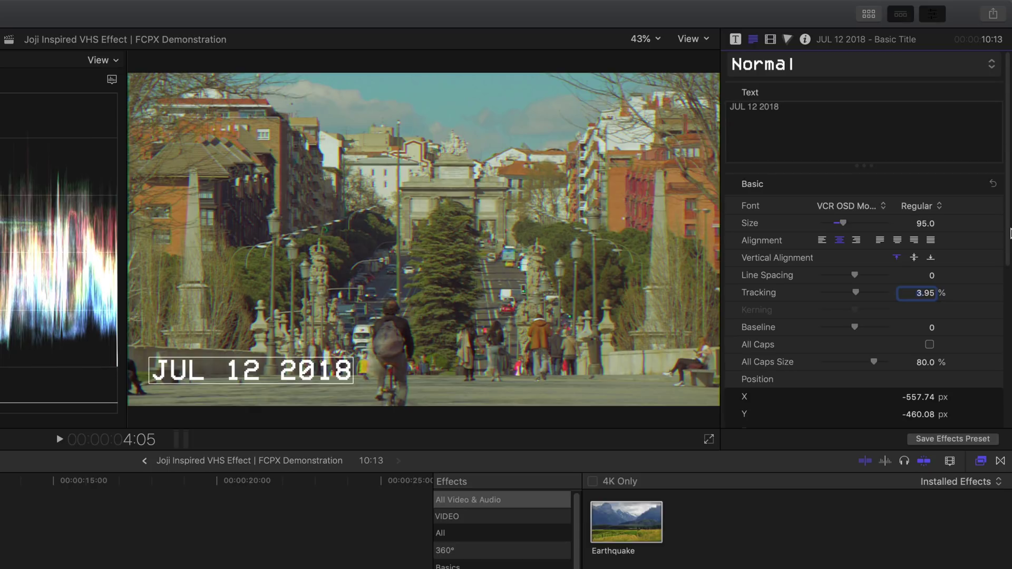
Step: Give the title's face 88.41 opacity and blur 1
{"action": "left_click_drag", "start_coordinate": [1010, 232], "coordinate": [1009, 390]}
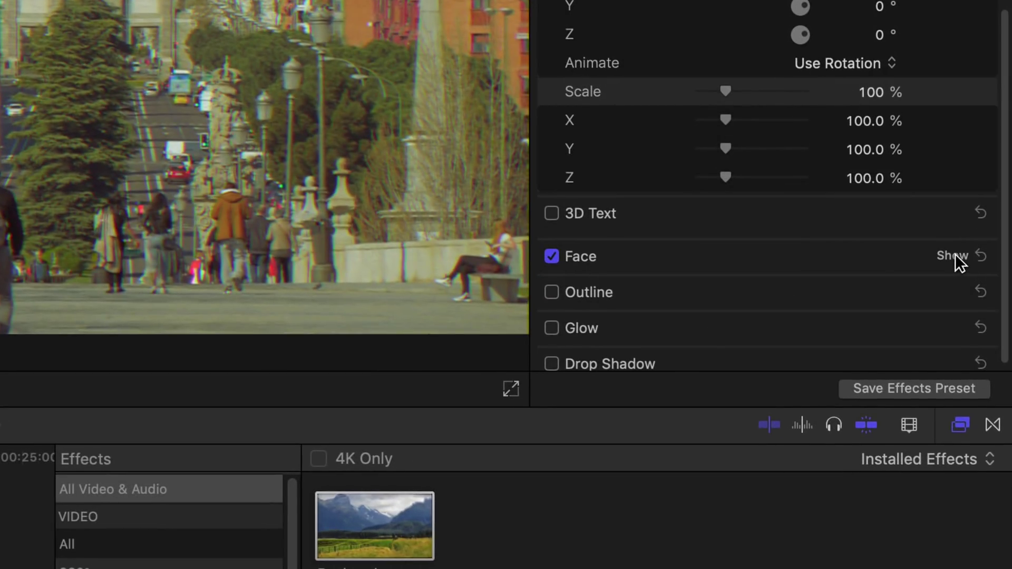
{"action": "left_click", "coordinate": [956, 255]}
{"action": "scroll", "coordinate": [875, 256], "scroll_direction": "down", "scroll_amount": 1}
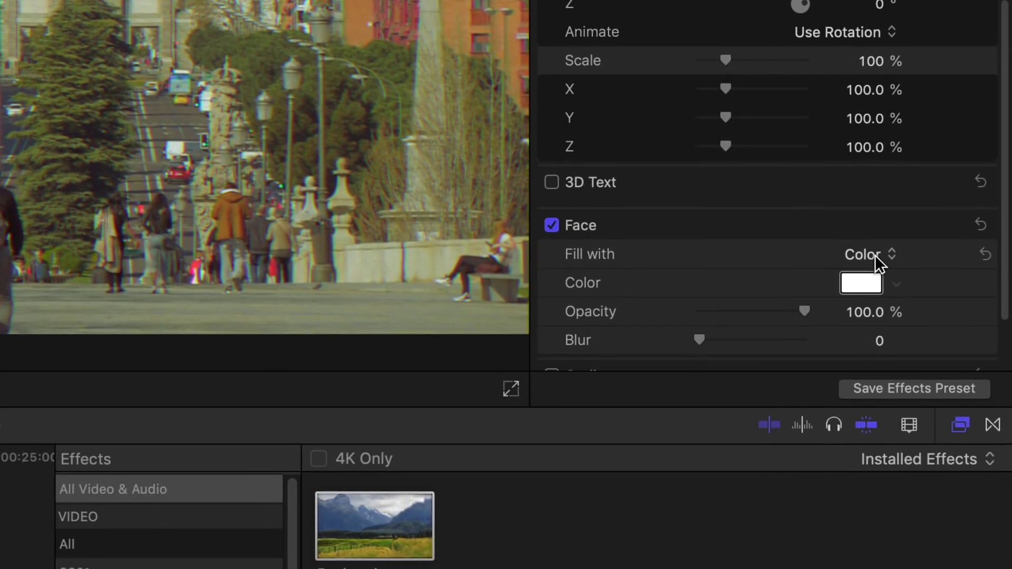
{"action": "left_click", "coordinate": [865, 311]}
{"action": "type", "text": "88.41"}
{"action": "key", "text": "Return"}
{"action": "left_click", "coordinate": [879, 340]}
{"action": "type", "text": "1"}
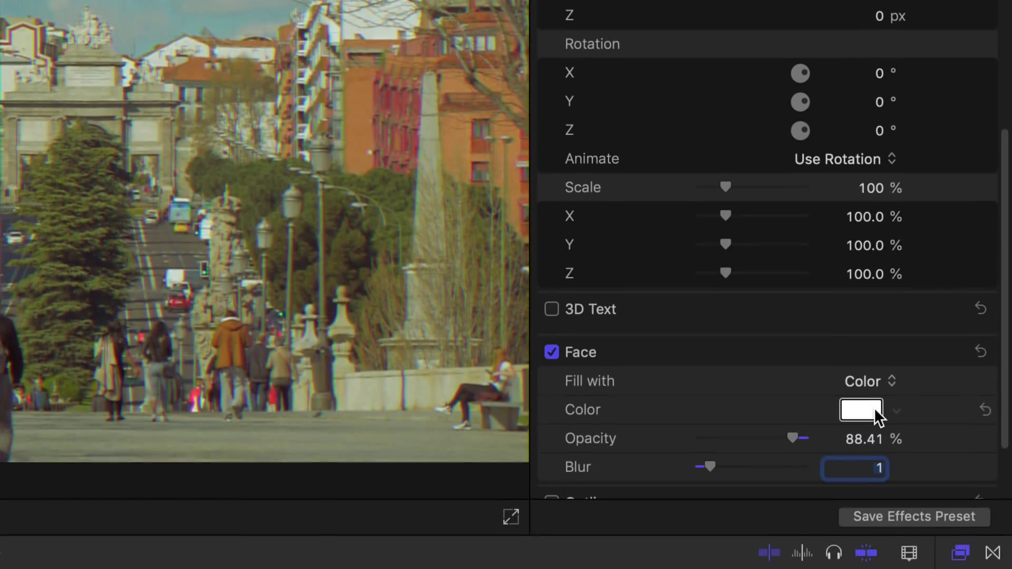
{"action": "left_click", "coordinate": [874, 284]}
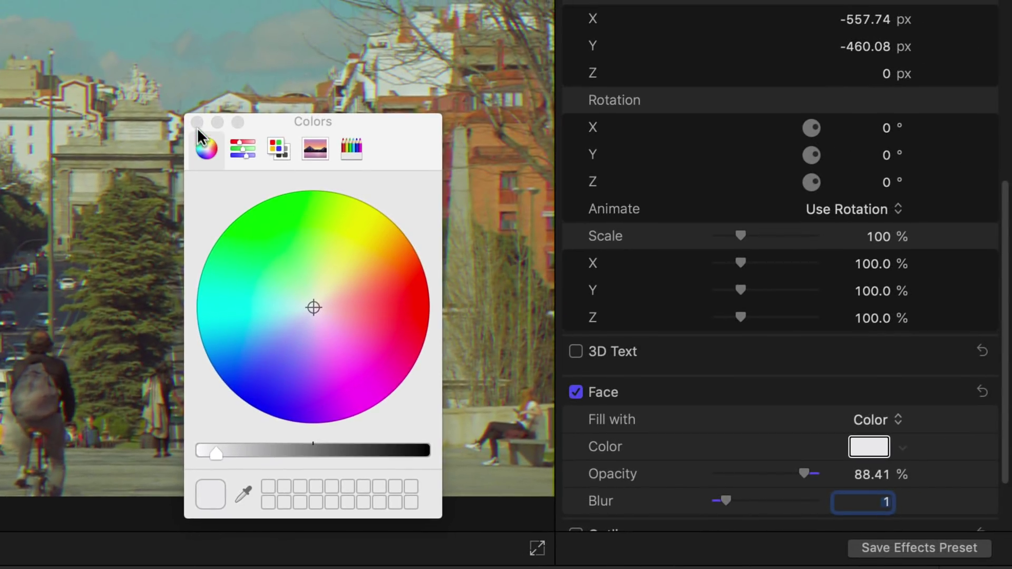
{"action": "left_click", "coordinate": [197, 124]}
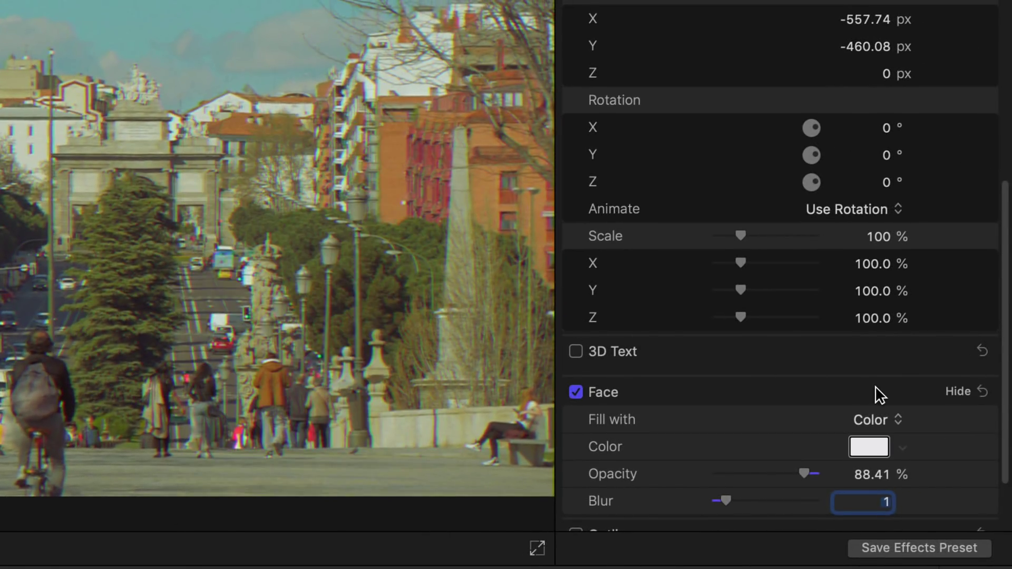
Step: Turn on an outline for the title text and make it black
{"action": "scroll", "coordinate": [1008, 361], "scroll_direction": "down", "scroll_amount": 3}
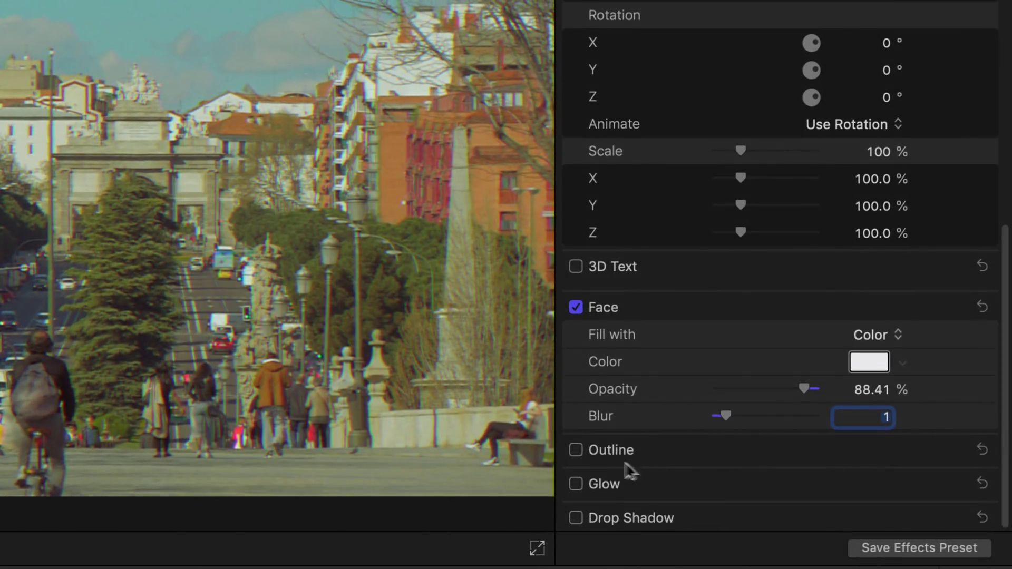
{"action": "left_click", "coordinate": [576, 450]}
{"action": "left_click", "coordinate": [955, 449]}
{"action": "scroll", "coordinate": [1005, 495], "scroll_direction": "down", "scroll_amount": 5}
{"action": "left_click", "coordinate": [882, 374]}
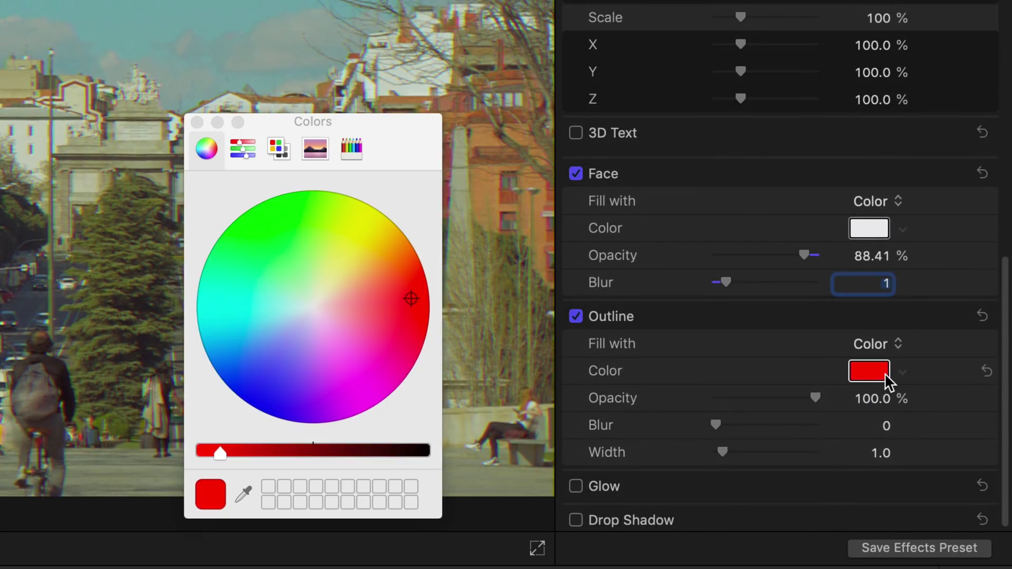
{"action": "left_click_drag", "start_coordinate": [217, 457], "coordinate": [443, 459]}
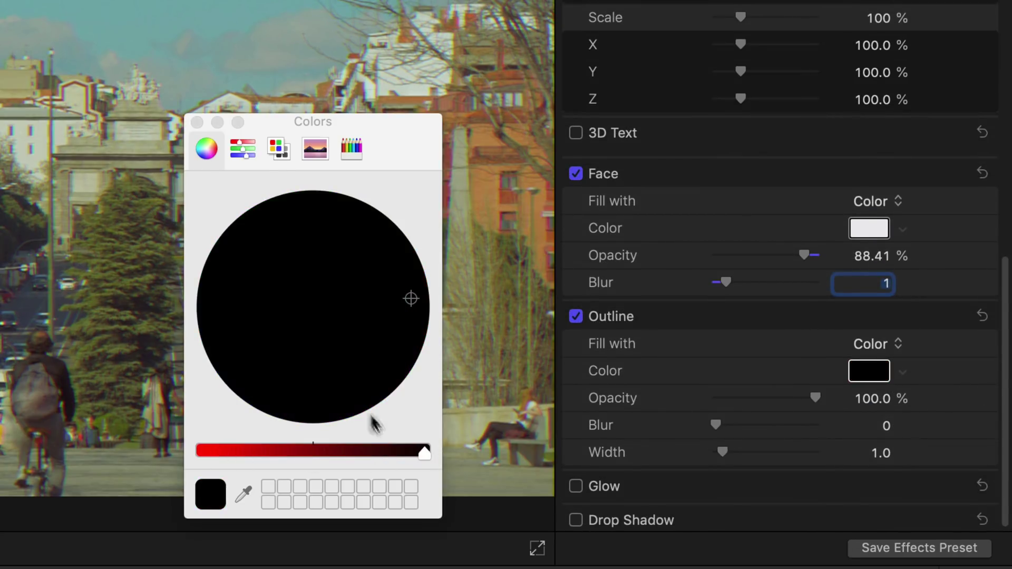
{"action": "left_click", "coordinate": [197, 122]}
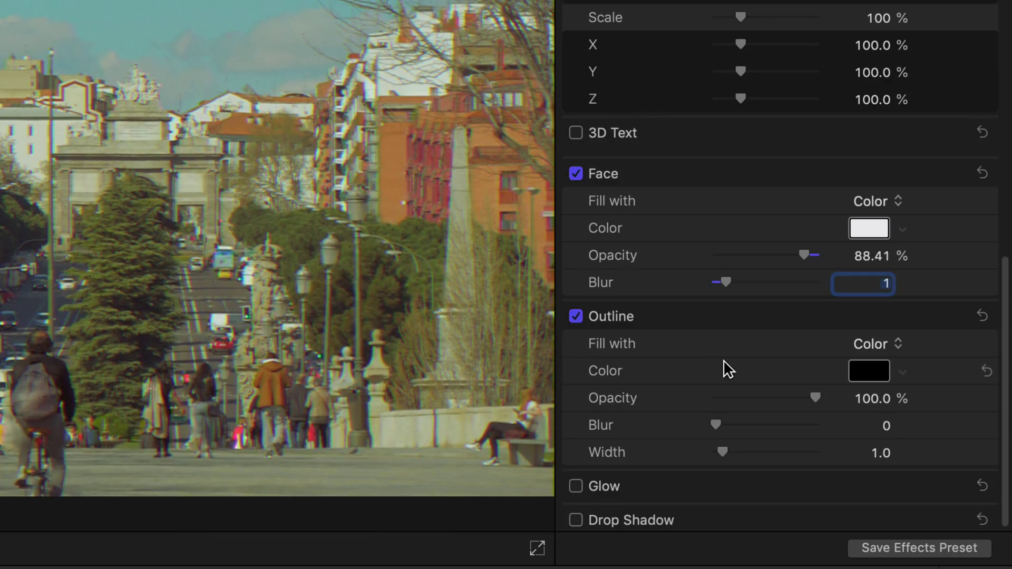
Step: Set the outline to opacity 88.41, blur 1.25 and width 2.0
{"action": "left_click", "coordinate": [877, 399]}
{"action": "type", "text": "88.41"}
{"action": "key", "text": "Return"}
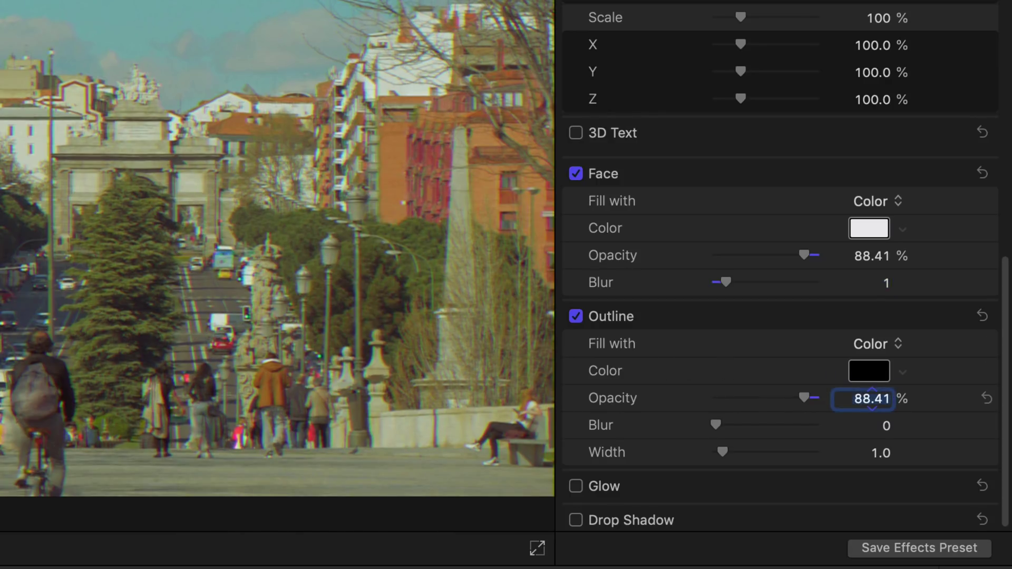
{"action": "left_click_drag", "start_coordinate": [886, 426], "coordinate": [887, 416]}
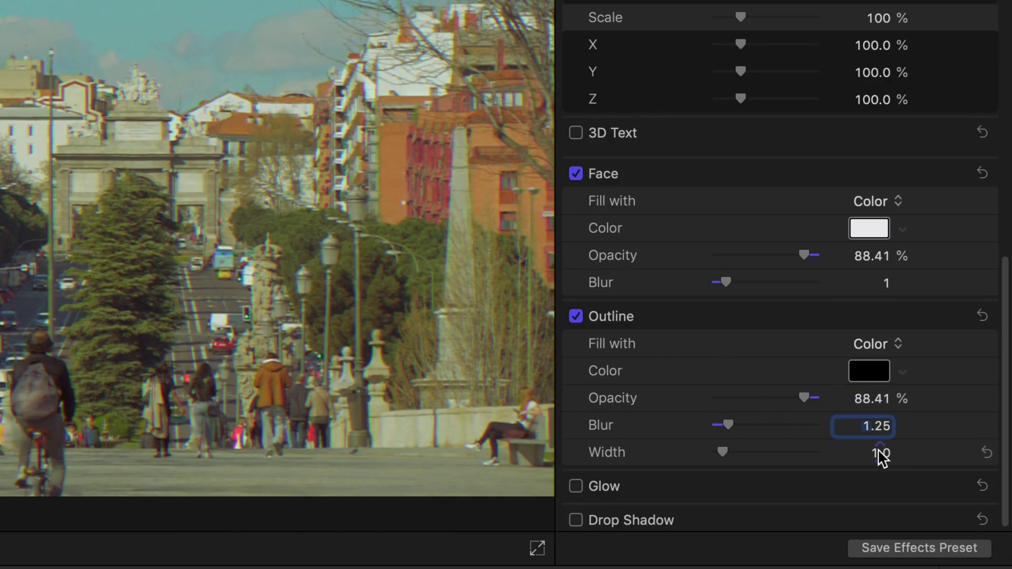
{"action": "left_click_drag", "start_coordinate": [882, 454], "coordinate": [882, 446]}
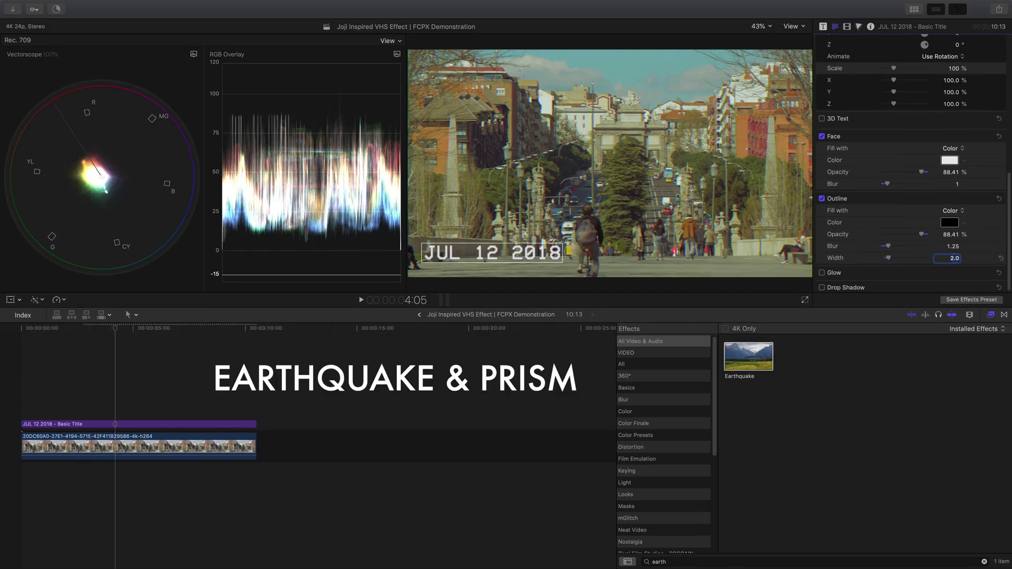
Step: Add Earthquake at Amount 1.25 and Prism at Amount 4 to the JUL 12 2018 title
{"action": "left_click", "coordinate": [235, 424]}
{"action": "double_click", "coordinate": [748, 358]}
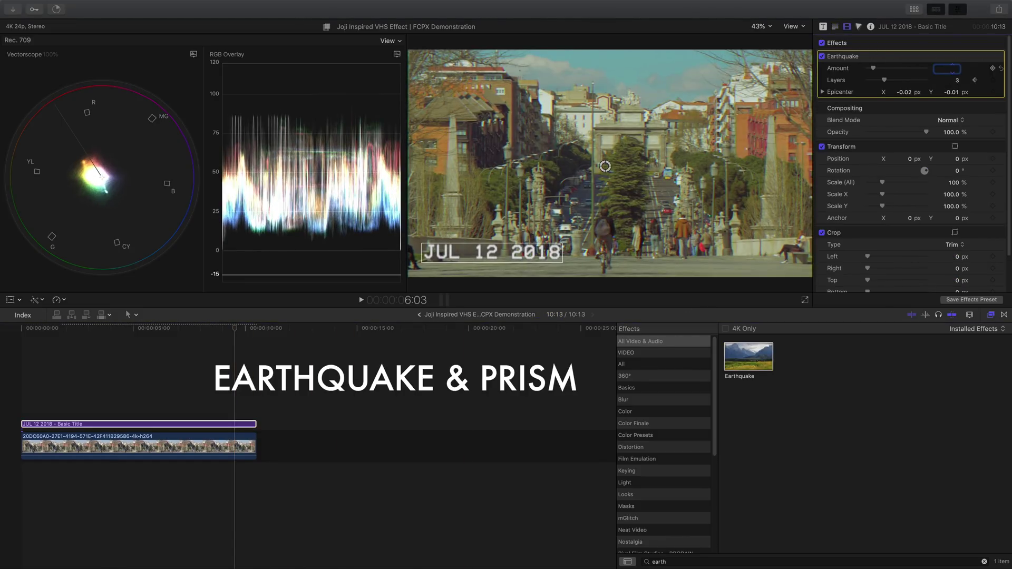
{"action": "type", "text": "1.25"}
{"action": "key", "text": "Return"}
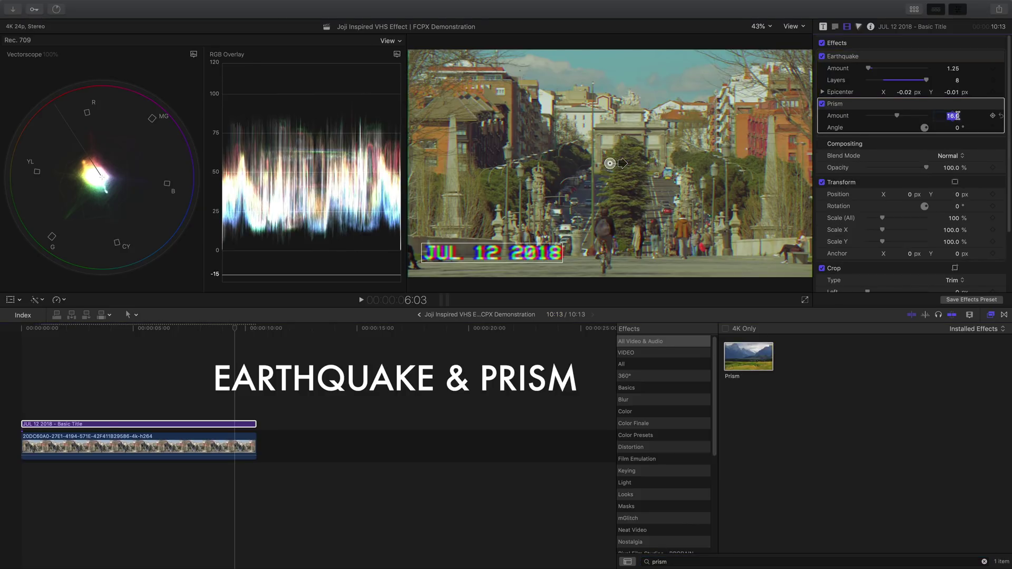
{"action": "type", "text": "4"}
{"action": "key", "text": "Return"}
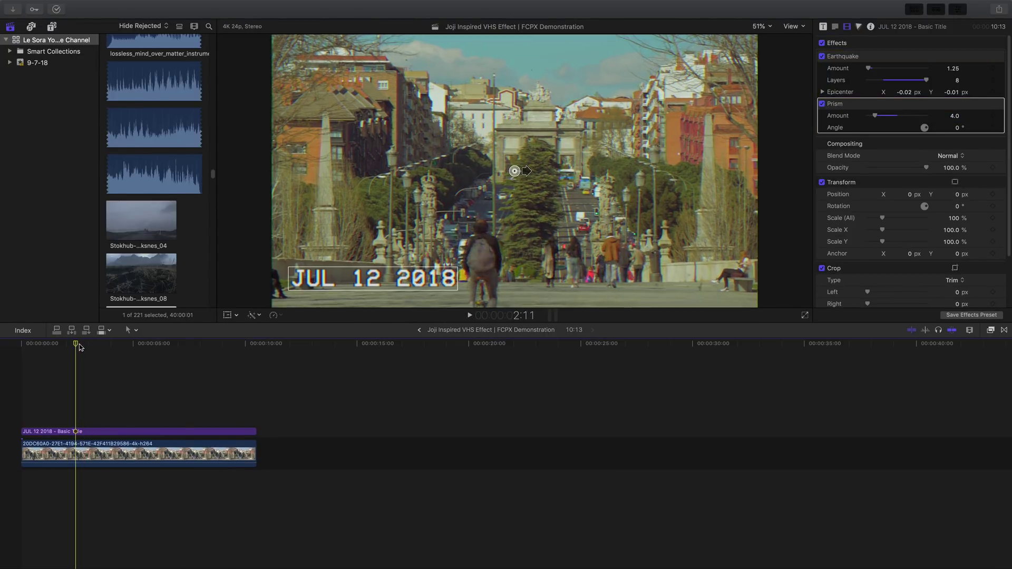
Step: Connect the fehler_vhs clip above the title and set its blend mode to Screen
{"action": "key", "text": "Home"}
{"action": "key", "text": "Home"}
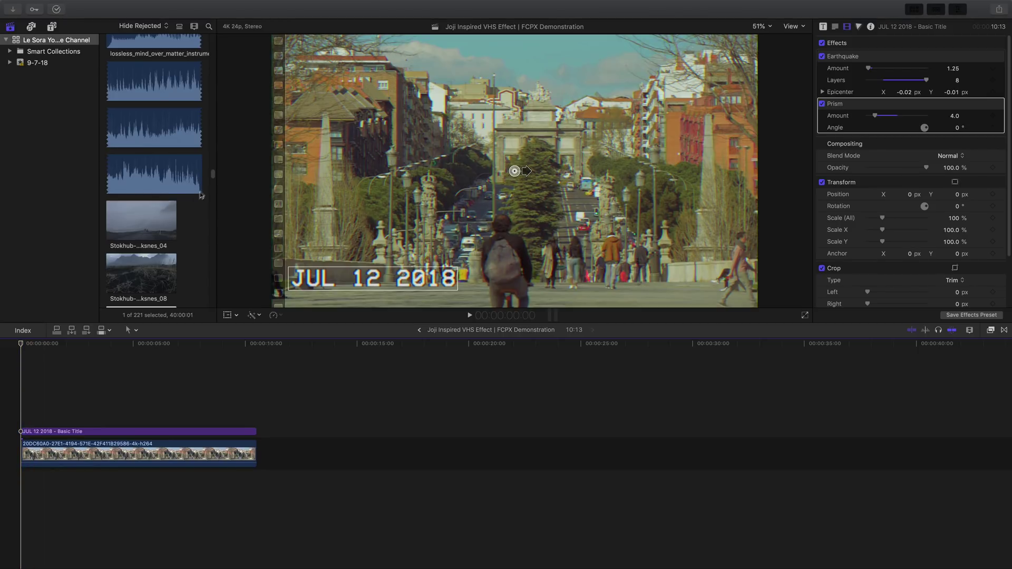
{"action": "scroll", "coordinate": [204, 191], "scroll_direction": "up", "scroll_amount": 5}
{"action": "left_click_drag", "start_coordinate": [160, 241], "coordinate": [57, 400]}
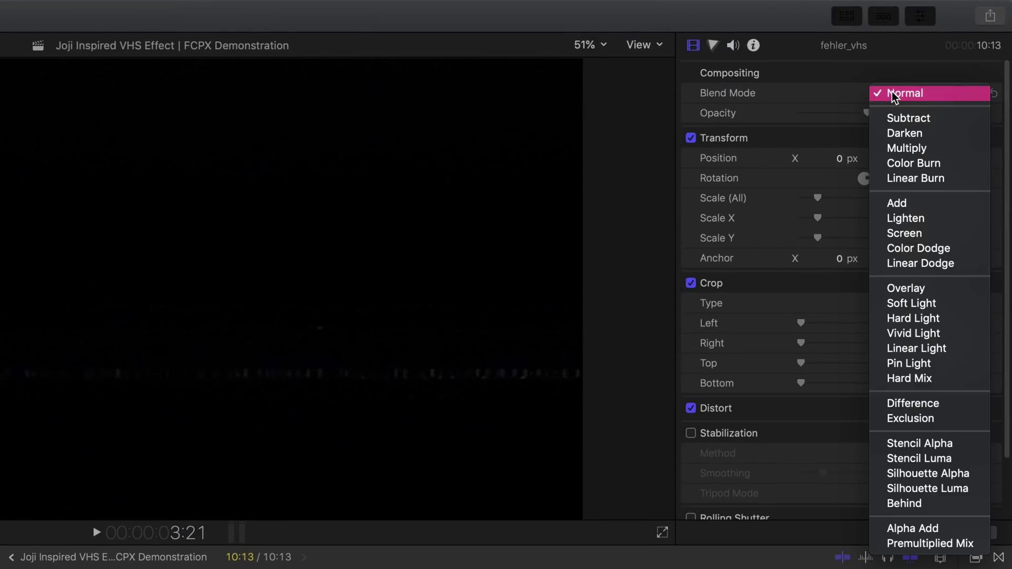
{"action": "left_click", "coordinate": [900, 231]}
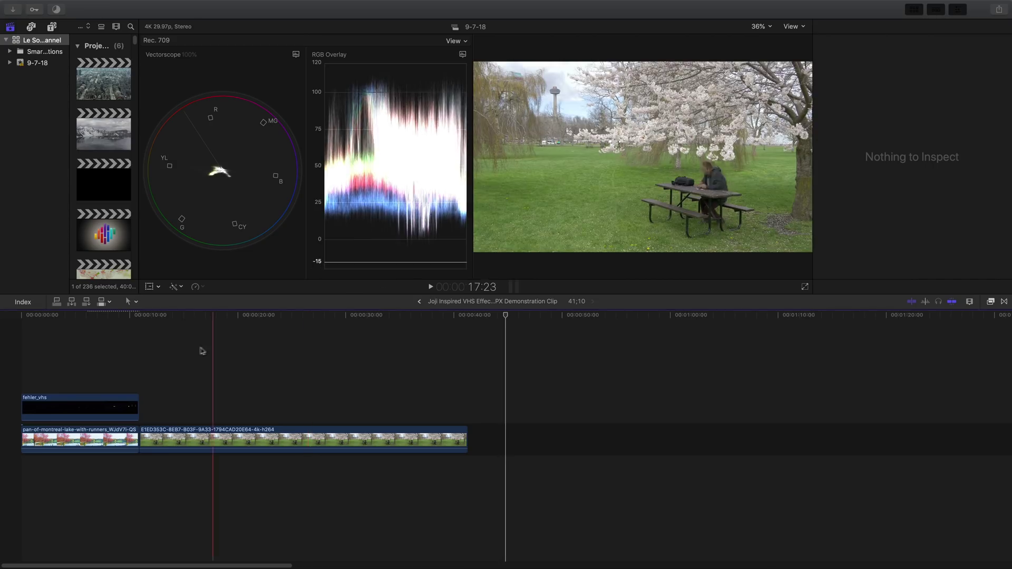
Step: Paste the lake clip's VHS effects onto the second clip
{"action": "left_click", "coordinate": [199, 352]}
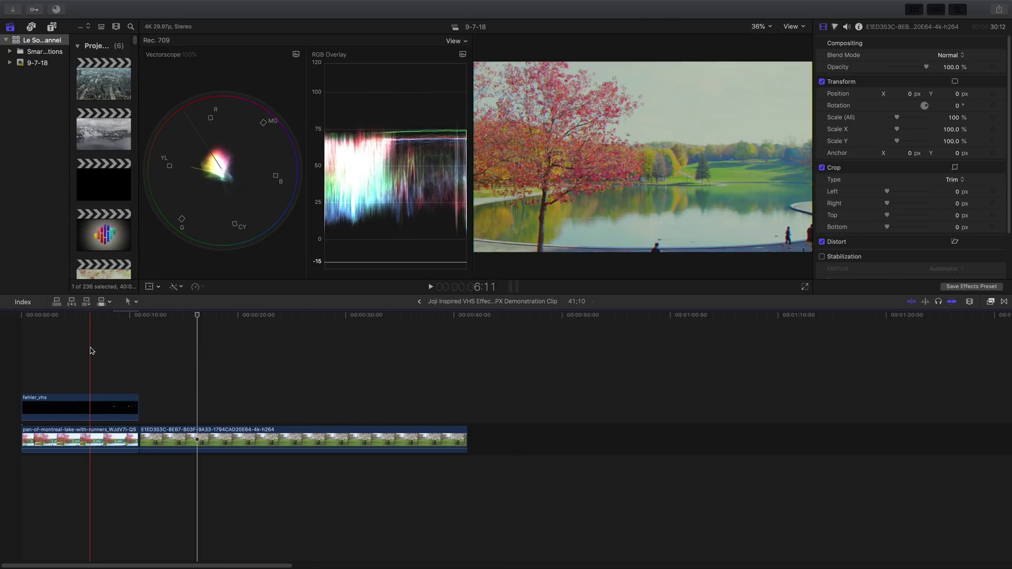
{"action": "left_click", "coordinate": [83, 441]}
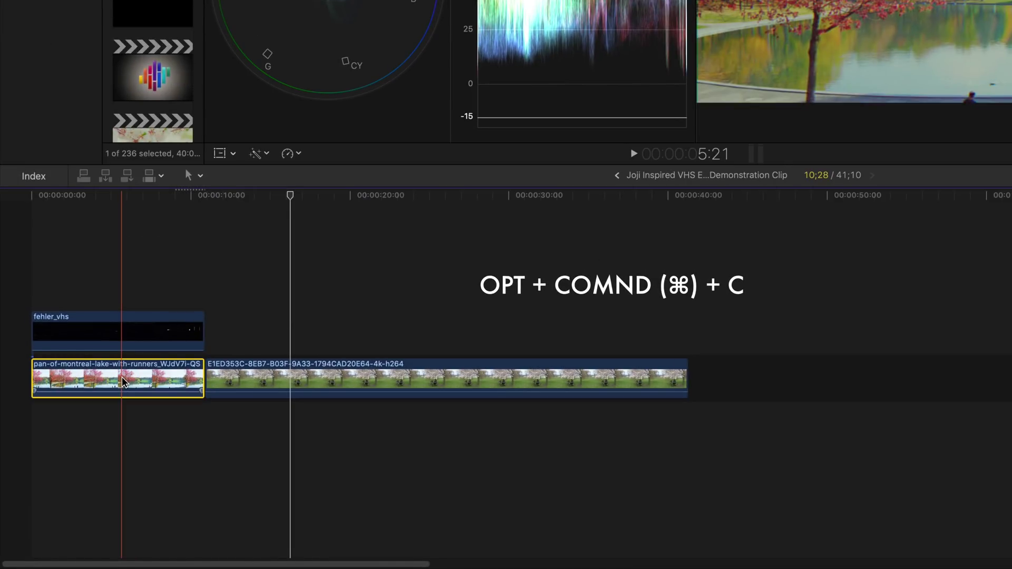
{"action": "left_click", "coordinate": [399, 383]}
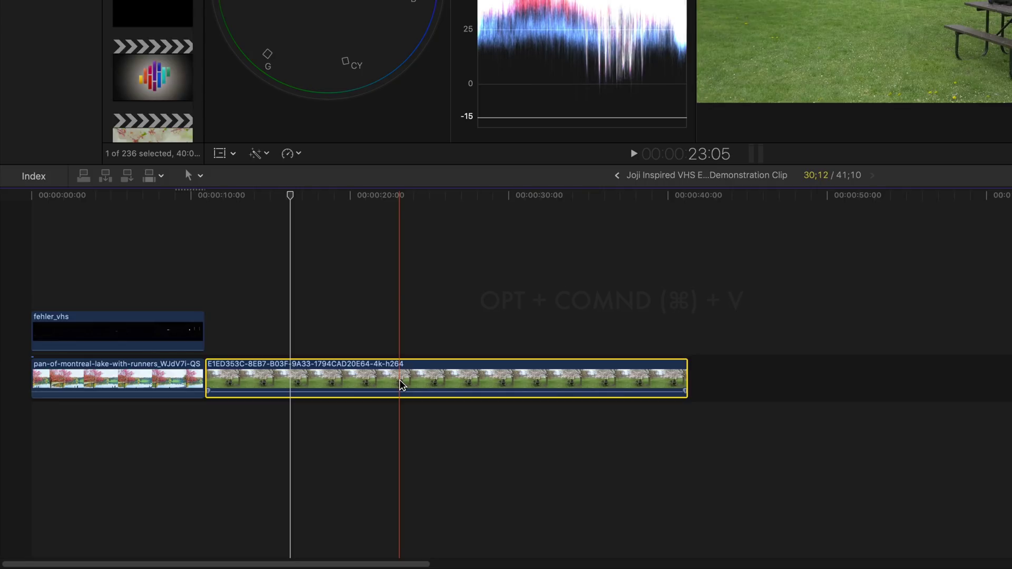
{"action": "key", "text": "alt+super+v"}
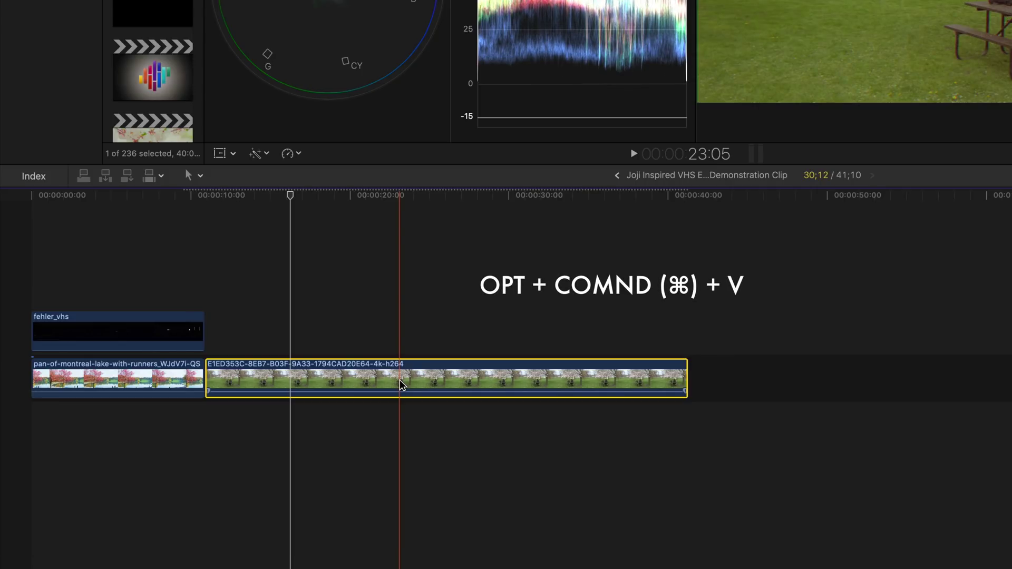